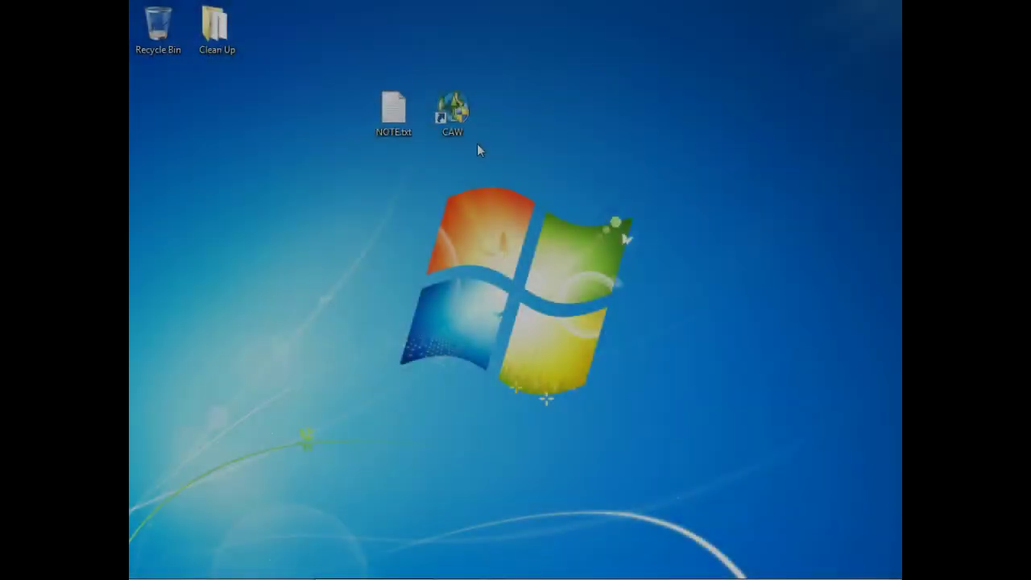
Launch the Sims 3 Create a World Tool from its desktop shortcut.
double_click(452, 112)
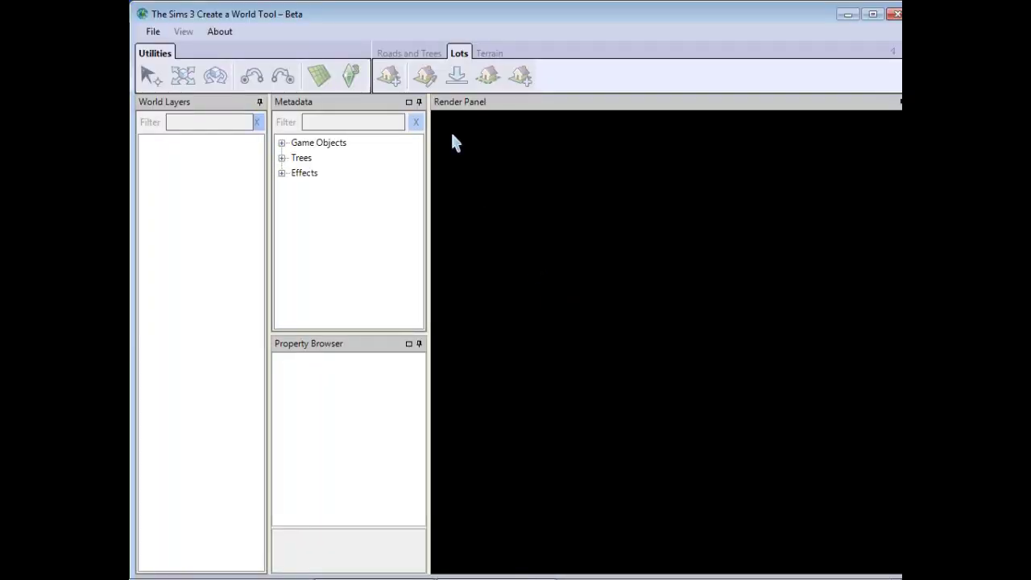
Open the TESTING world via File > Open World.
left_click(152, 31)
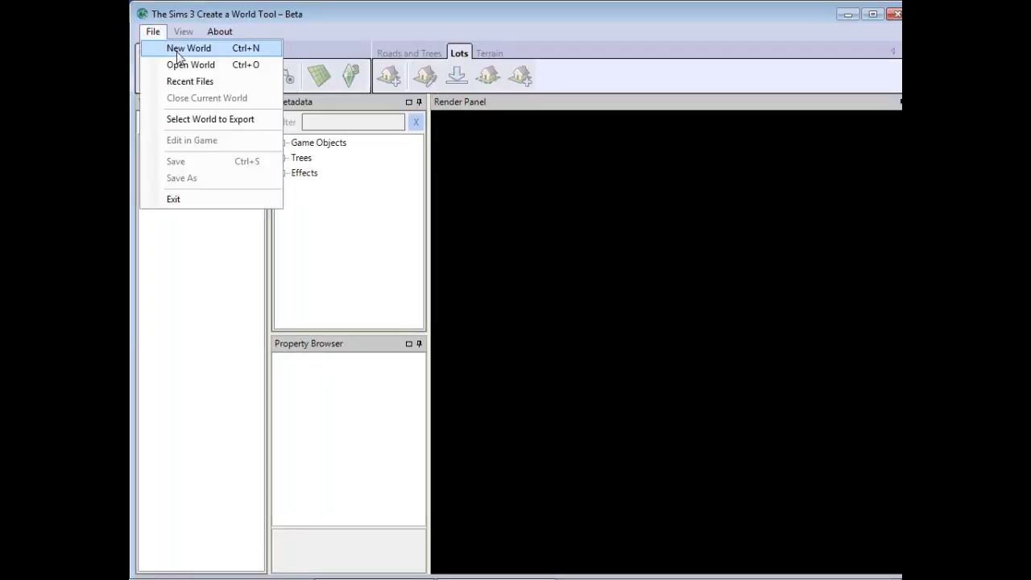
left_click(186, 66)
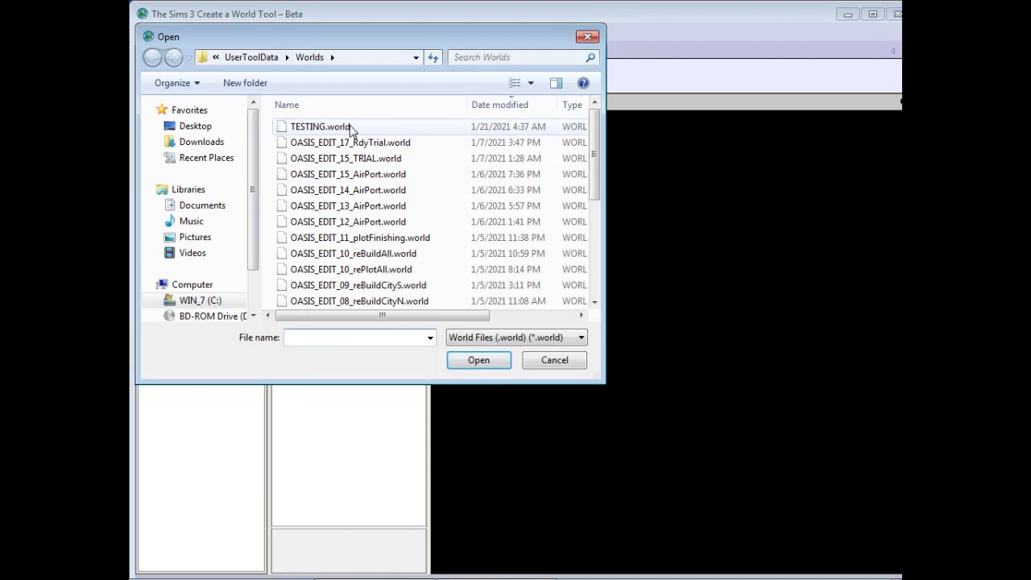
double_click(322, 127)
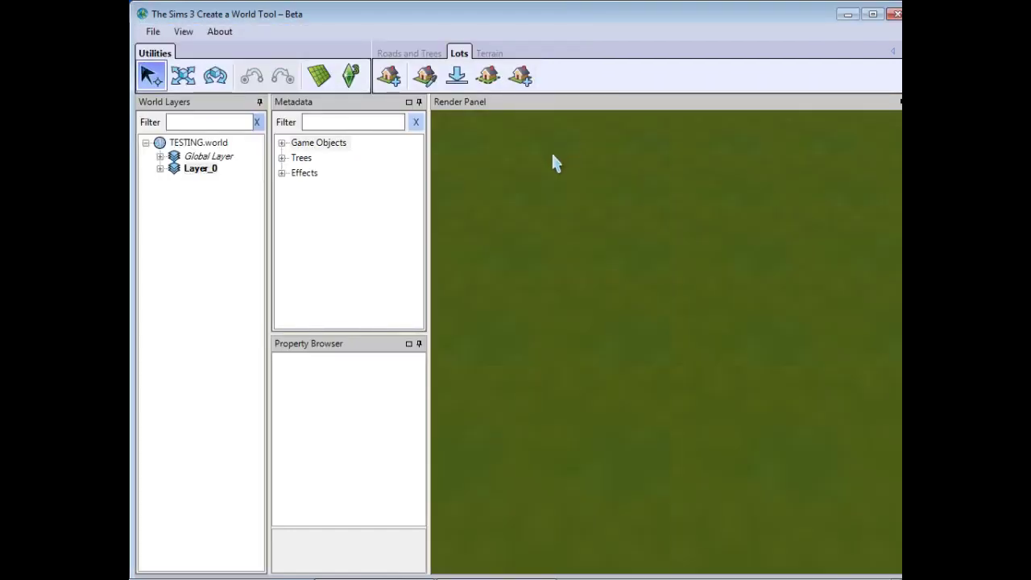
Filter the catalogue for 'turbine' and place seven wind turbines on the terrain.
left_click(382, 121)
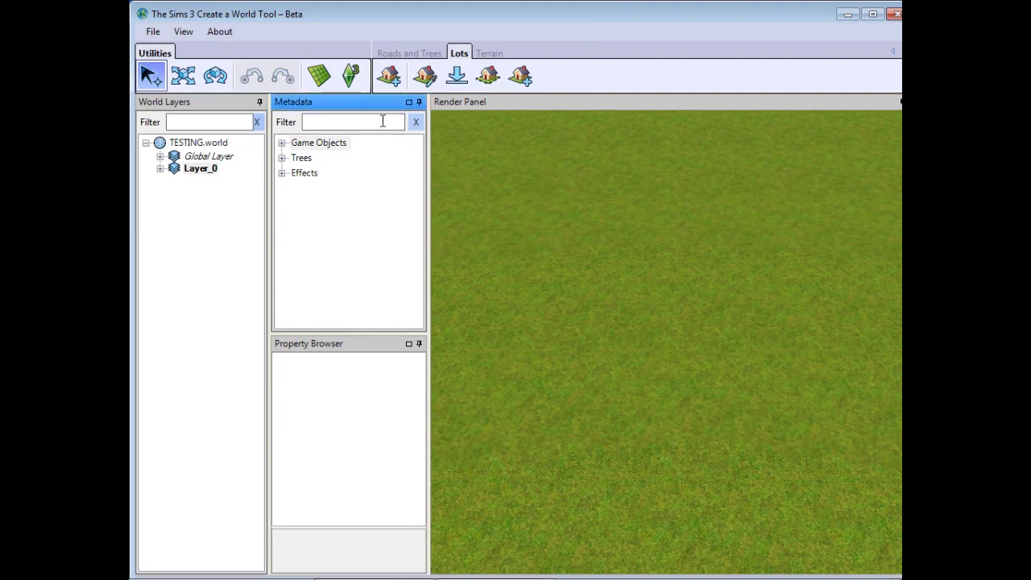
type("turbine")
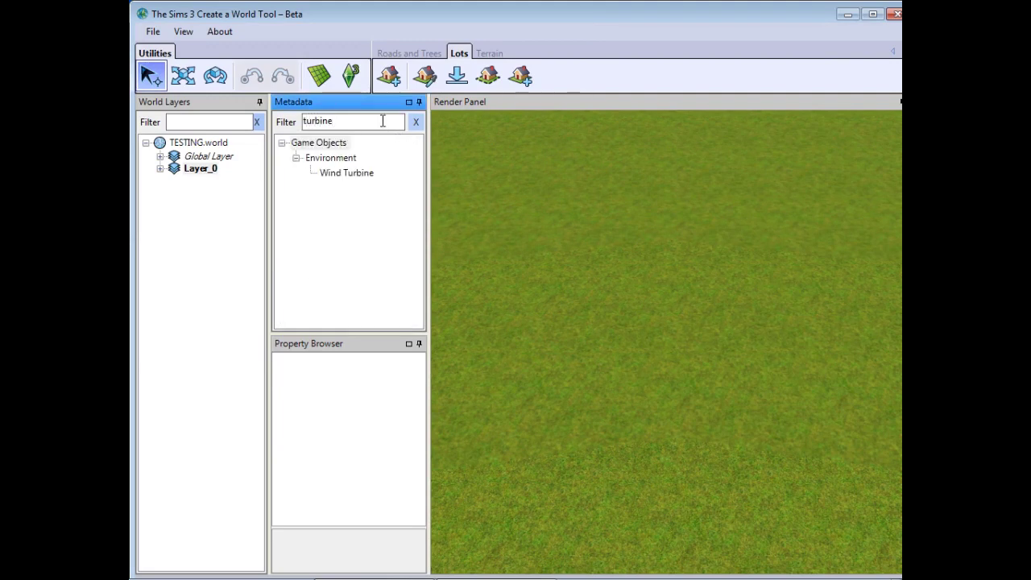
left_click_drag(357, 173, 568, 335)
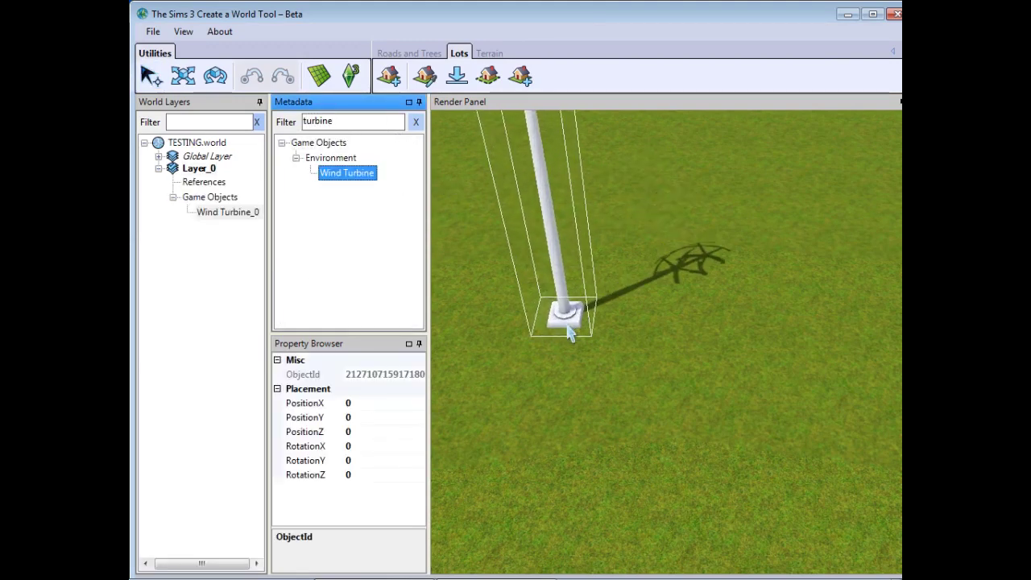
scroll(579, 370, "down", 5)
scroll(600, 345, "down", 2)
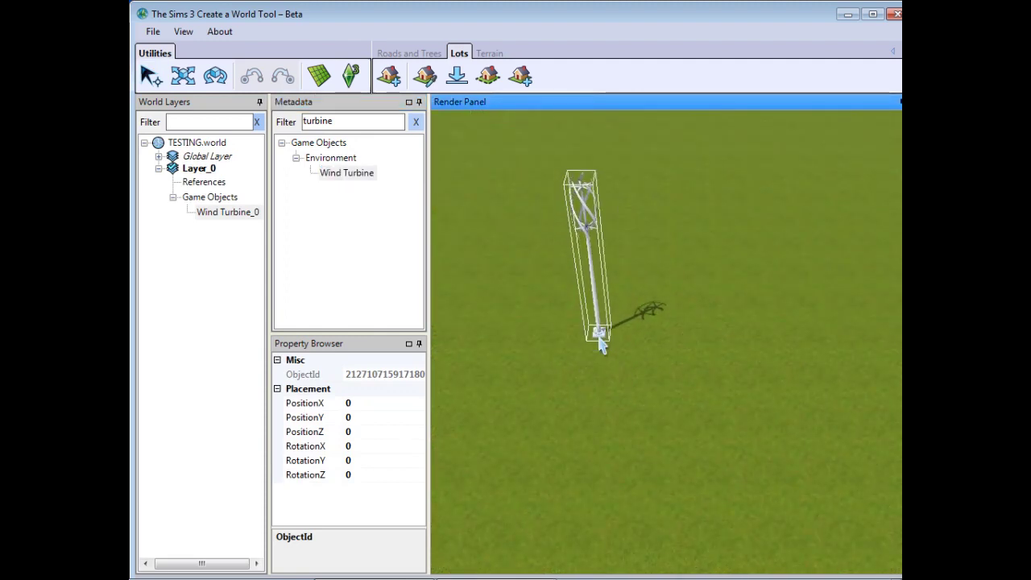
mouse_move(599, 345)
left_mouse_down()
mouse_move(802, 358)
mouse_move(516, 342)
mouse_move(567, 403)
mouse_move(654, 417)
left_mouse_up()
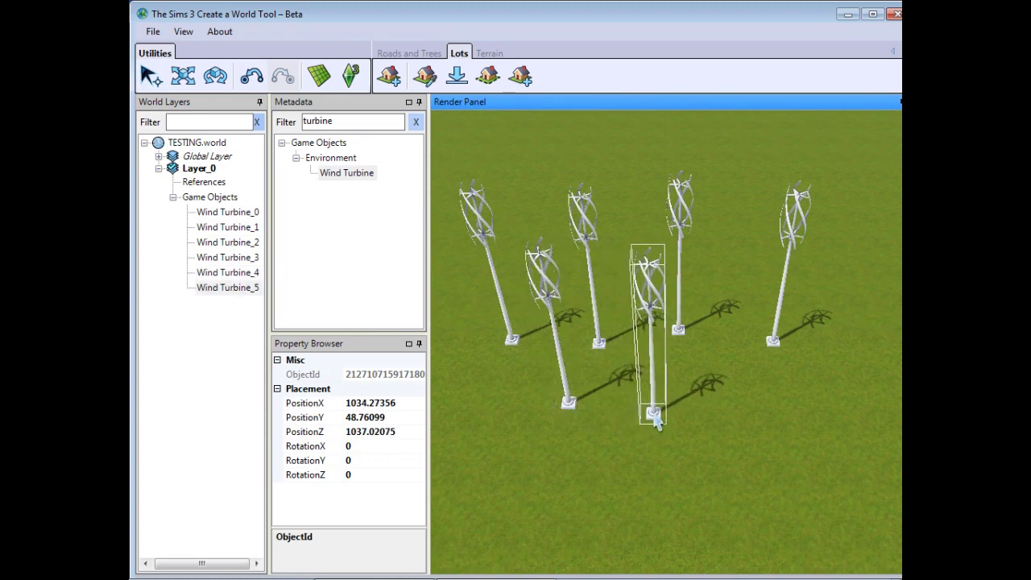
left_click(654, 417)
left_click(739, 407)
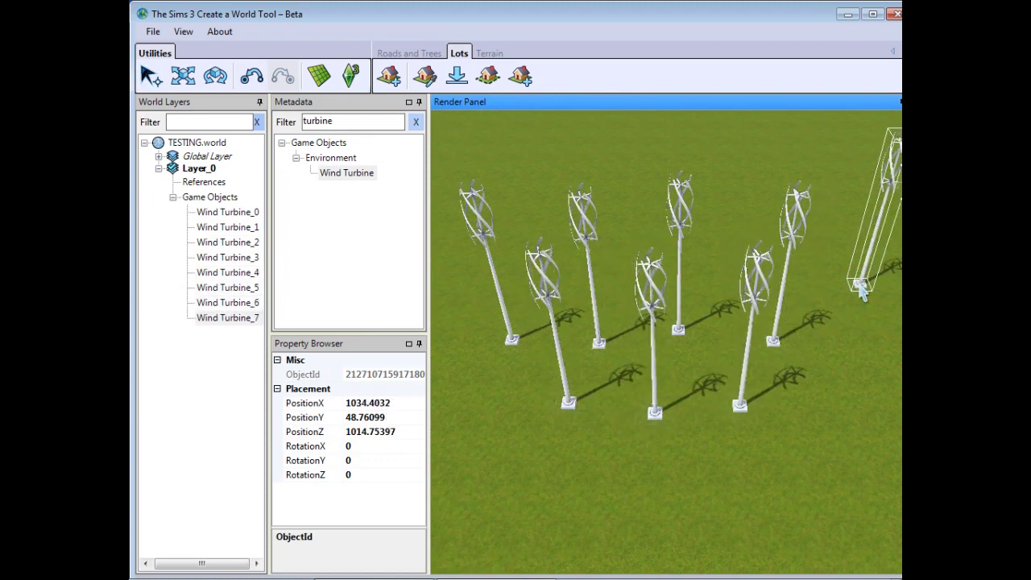
key("Escape")
Close the Create a World Tool without saving the TESTING world.
scroll(749, 346, "down", 3)
scroll(749, 346, "down", 1)
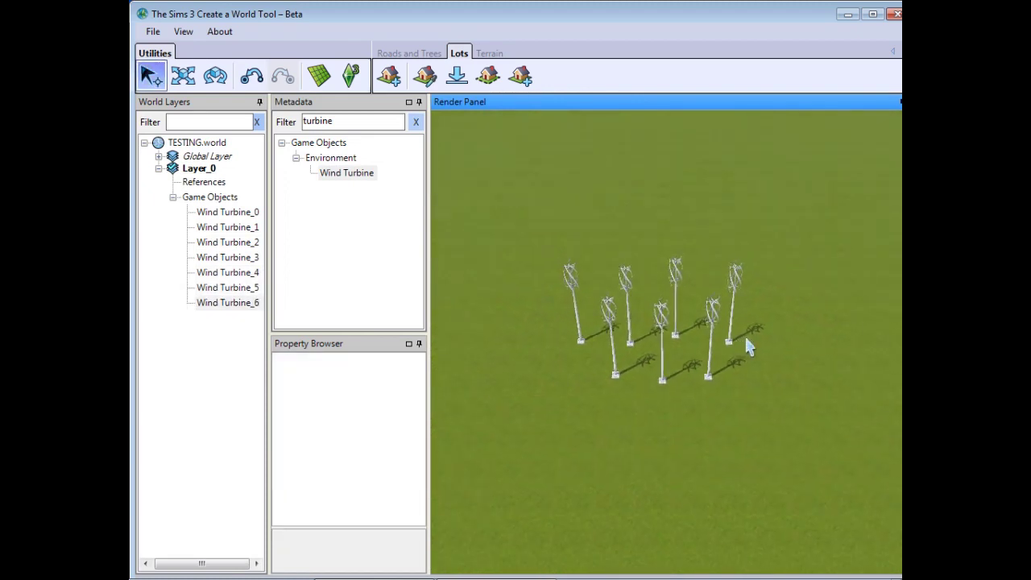
left_click(894, 14)
left_click(585, 343)
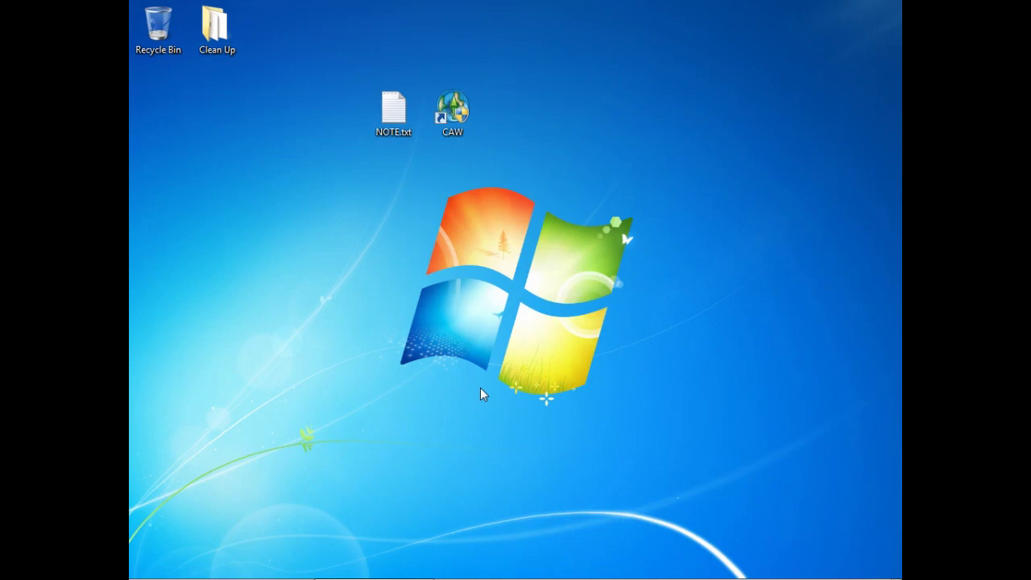
Copy the 32-bit Create a World Tool install path from line 1 of NOTE.txt.
left_click(411, 566)
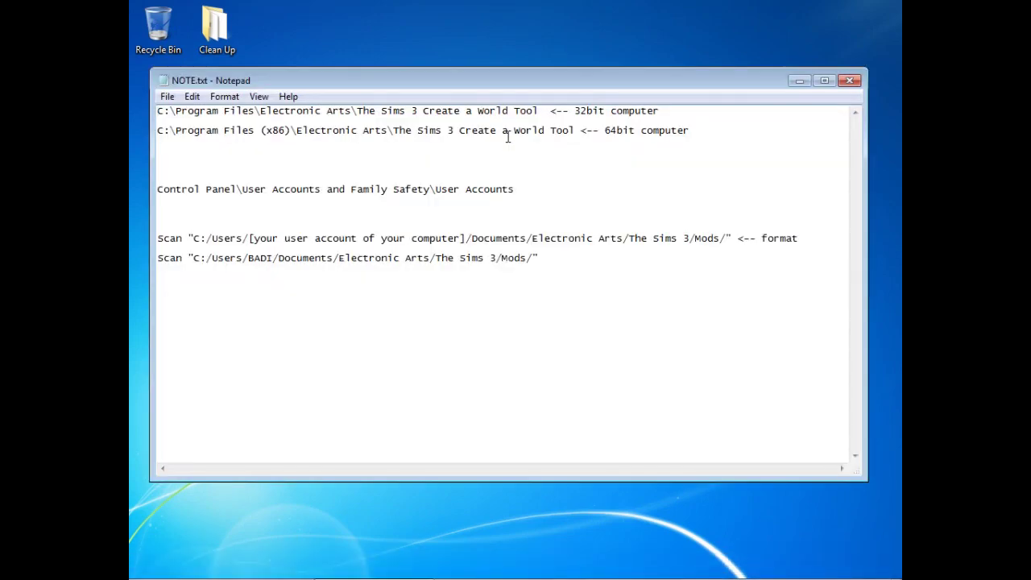
left_click_drag(542, 111, 498, 111)
left_click(535, 120)
mouse_move(540, 110)
left_mouse_down()
mouse_move(660, 111)
mouse_move(153, 113)
left_mouse_up()
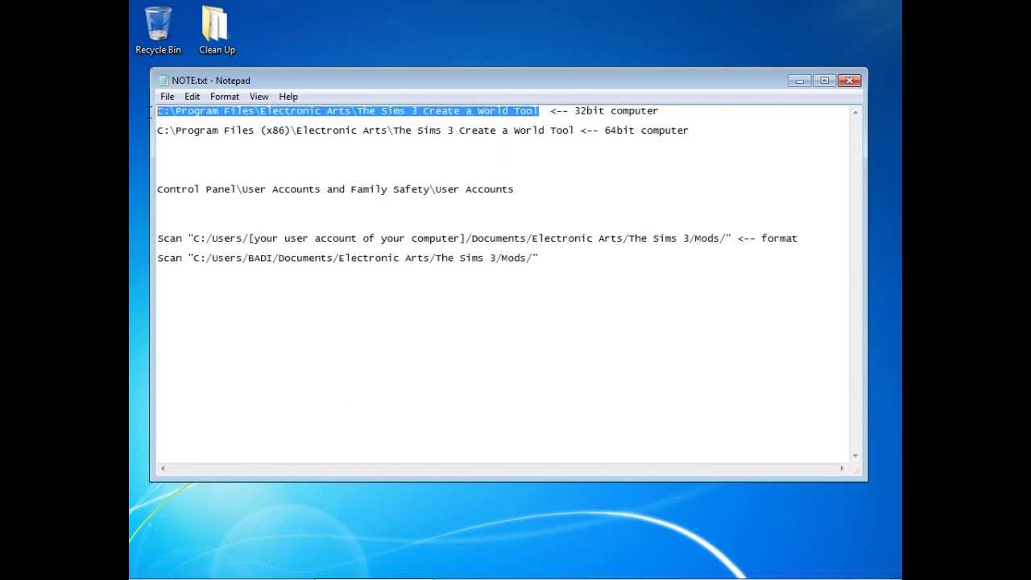
right_click(193, 113)
left_click(253, 165)
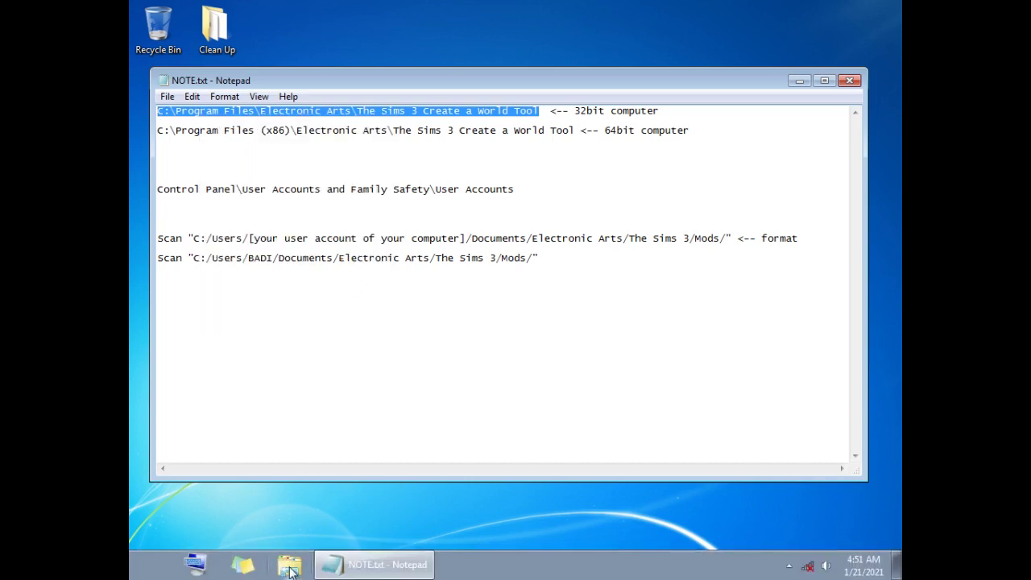
left_click(286, 566)
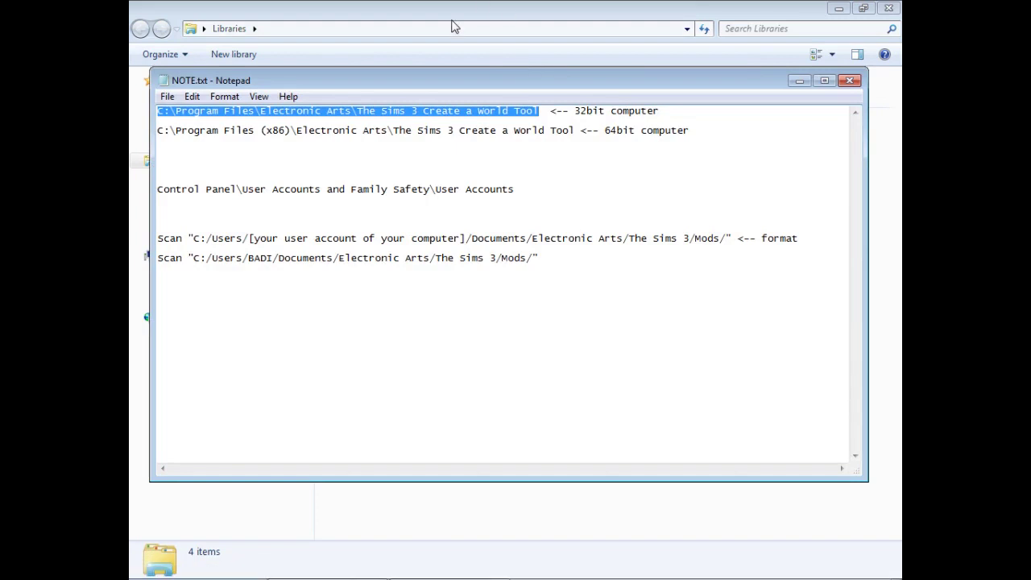
Paste the 32-bit install path into Explorer's address bar and dismiss the not-found error.
left_click(462, 34)
right_click(464, 34)
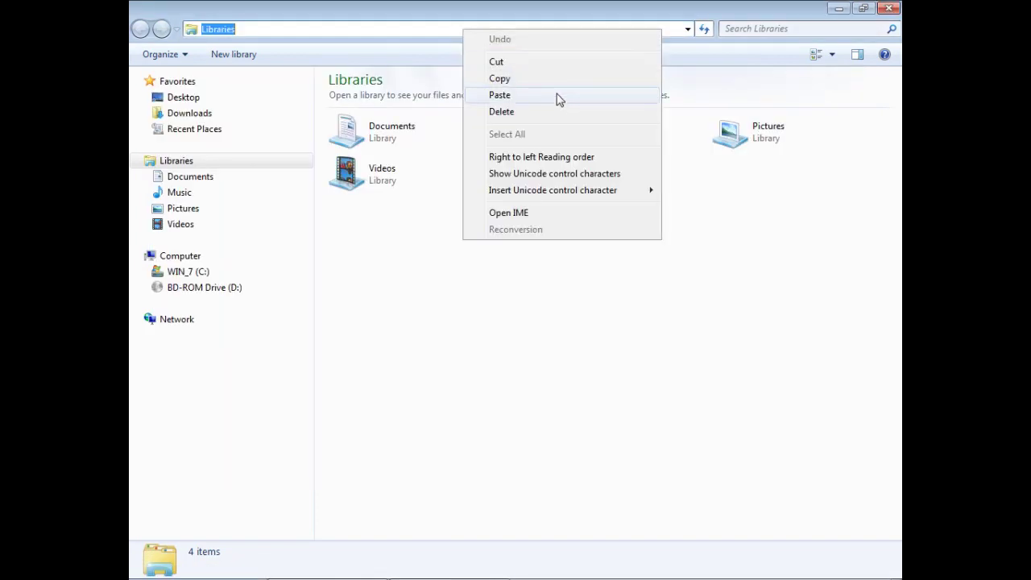
left_click(559, 98)
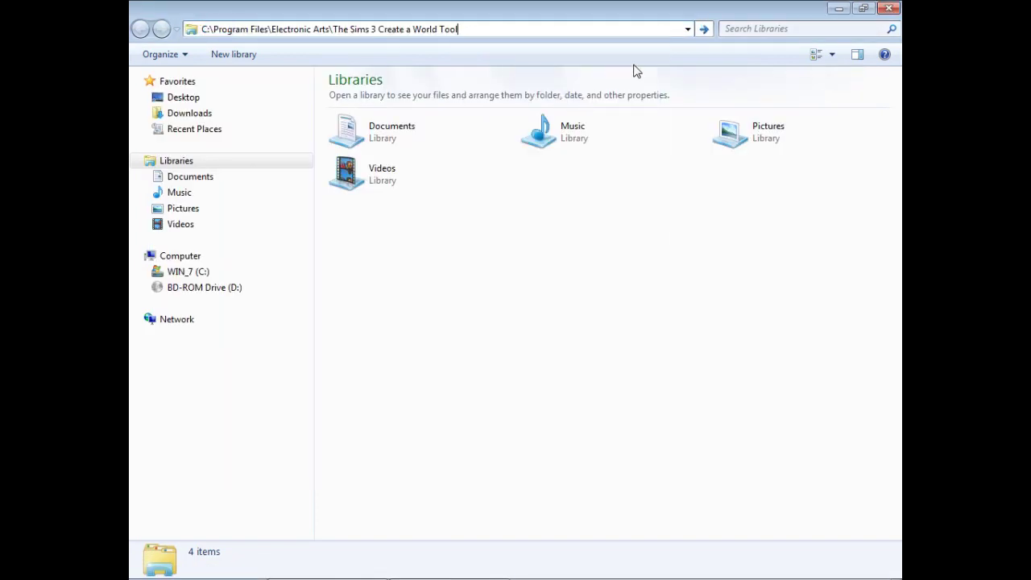
left_click(702, 30)
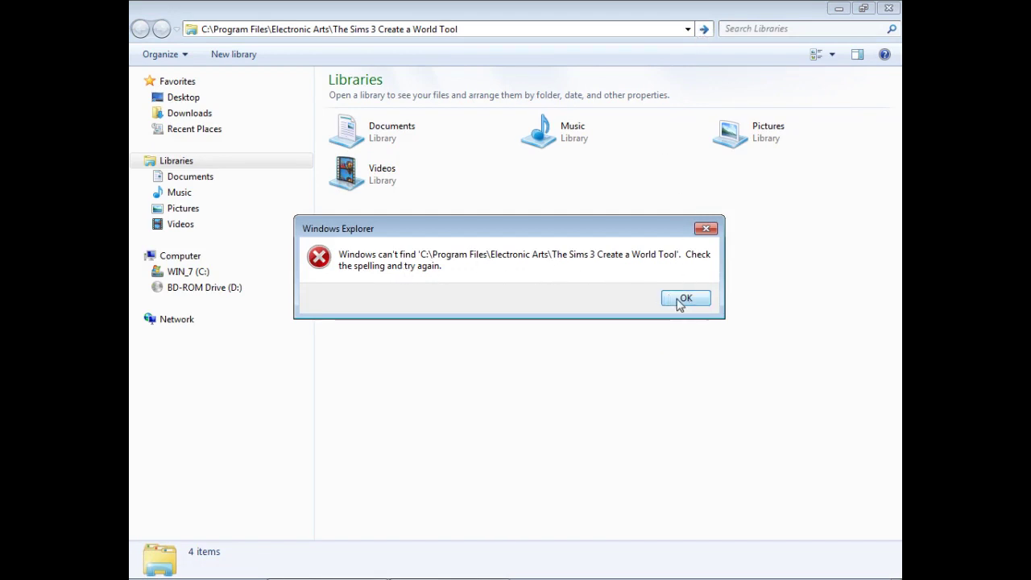
left_click(684, 298)
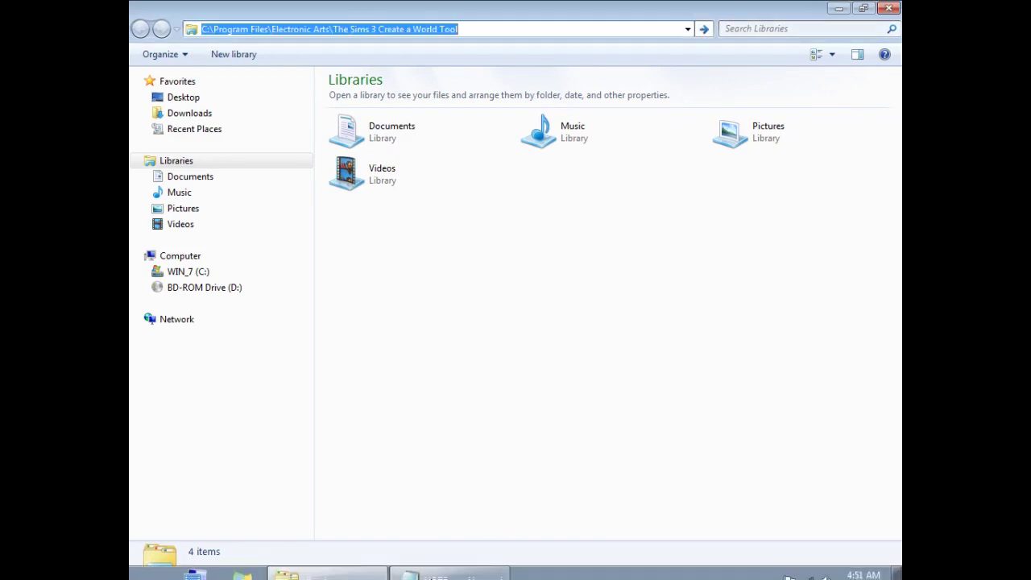
Copy the 64-bit install path from line 2 of NOTE.txt into Explorer's address bar.
left_click(451, 565)
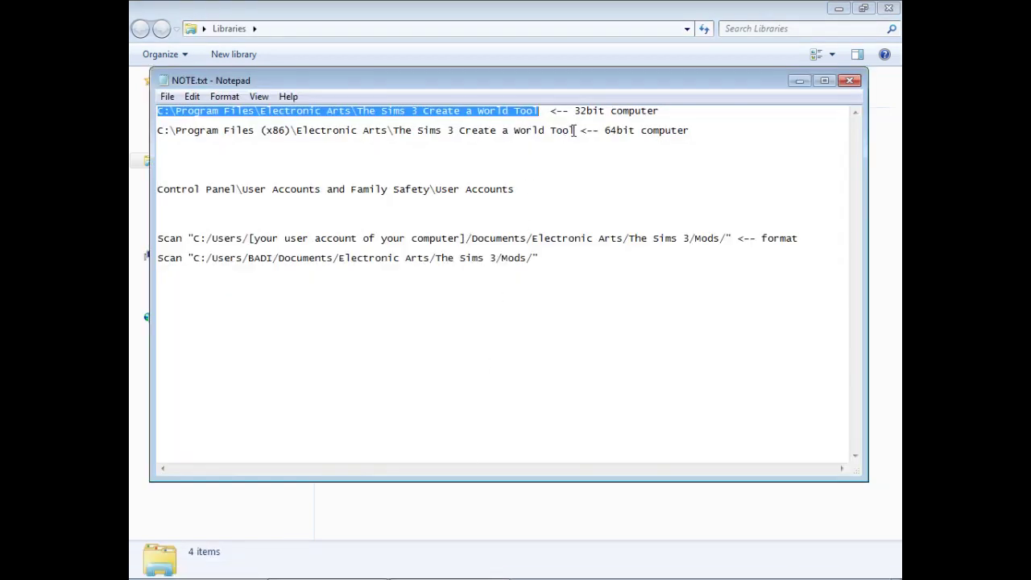
left_click_drag(574, 130, 134, 133)
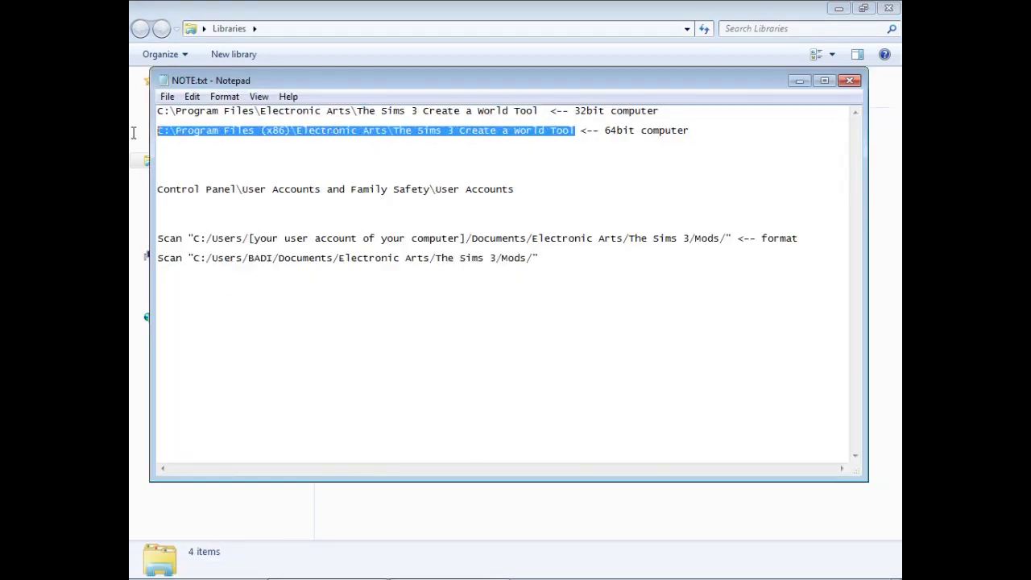
right_click(206, 131)
left_click(244, 182)
left_click(330, 29)
right_click(336, 26)
left_click(426, 92)
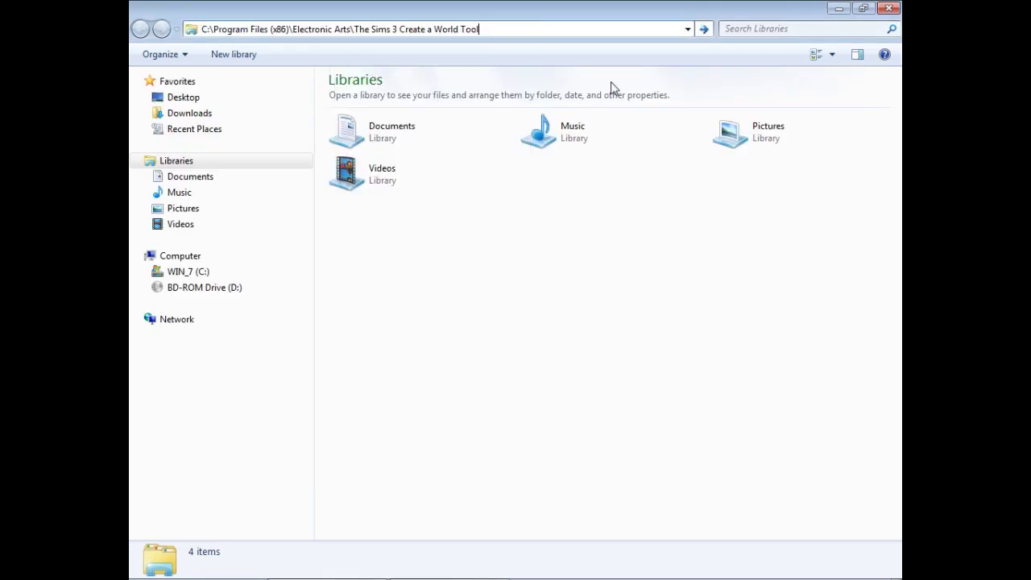
Go to the Program Files (x86) Create a World Tool folder and scroll its file list.
left_click(703, 29)
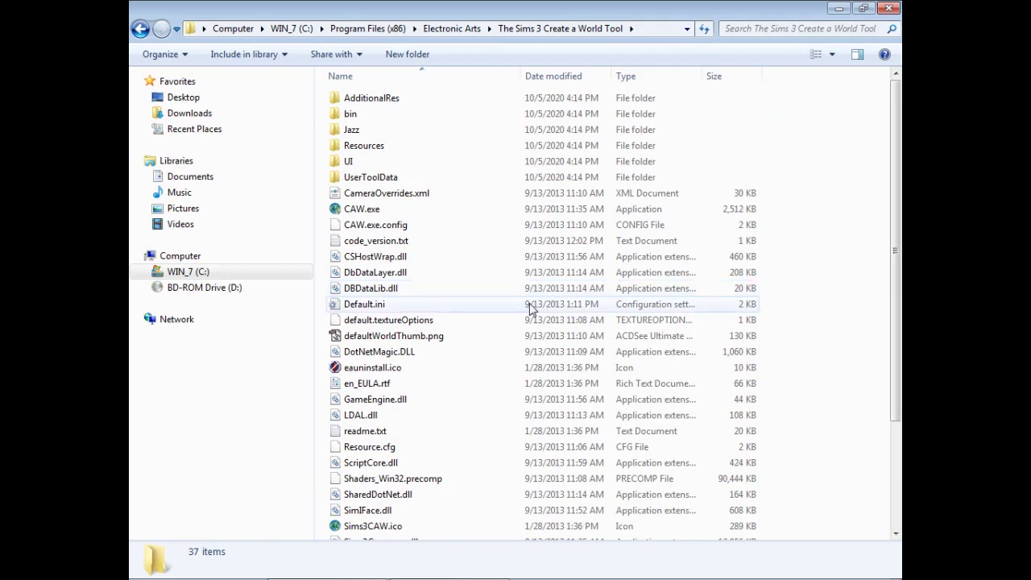
scroll(532, 314, "down", 3)
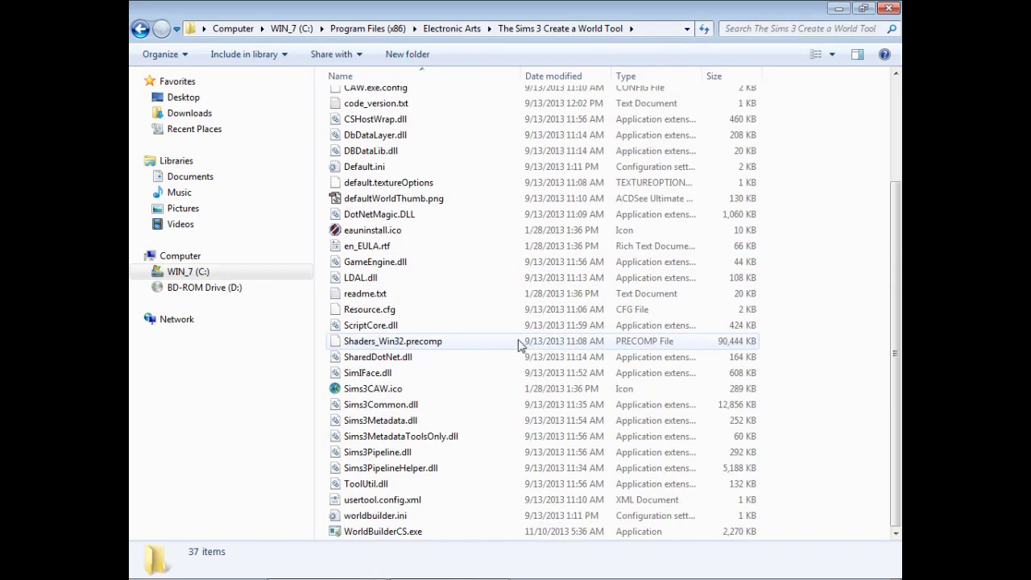
Open readme.txt and move its window out of the way.
double_click(393, 297)
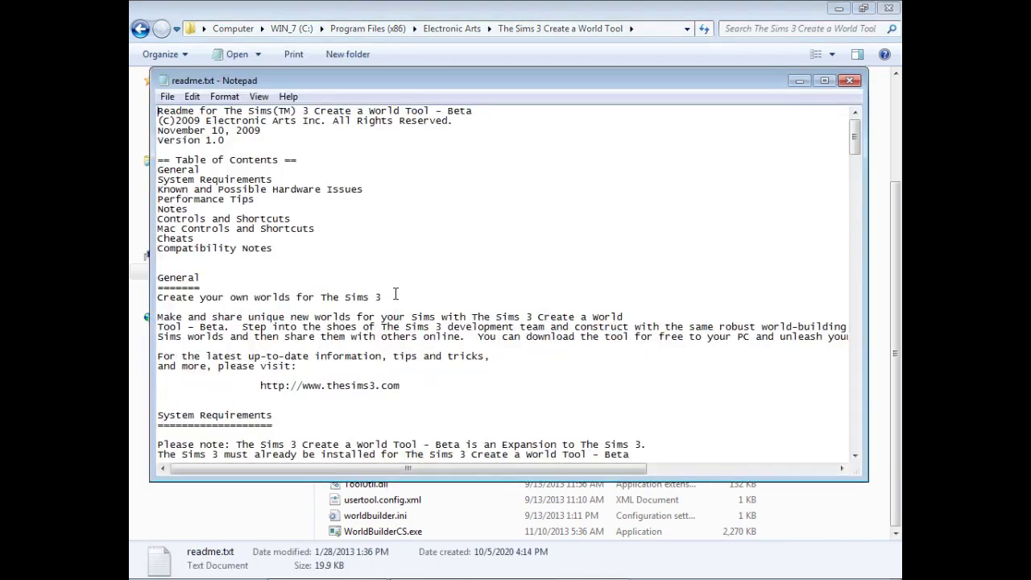
left_click_drag(466, 79, 714, 100)
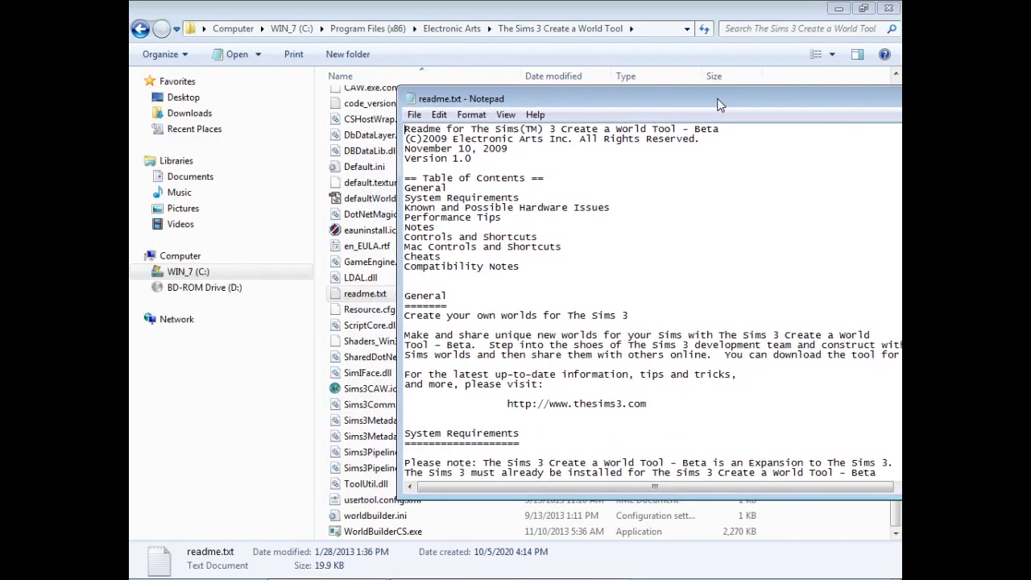
left_click_drag(526, 107, 585, 69)
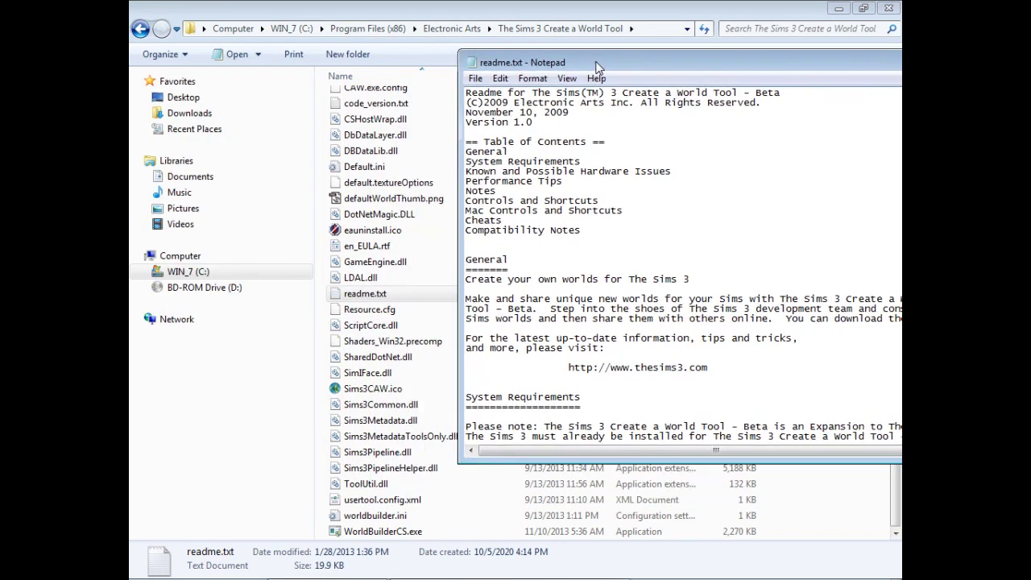
Open Resource.cfg in Notepad and add empty lines after the final dreamtree entry.
left_click(367, 315)
double_click(411, 318)
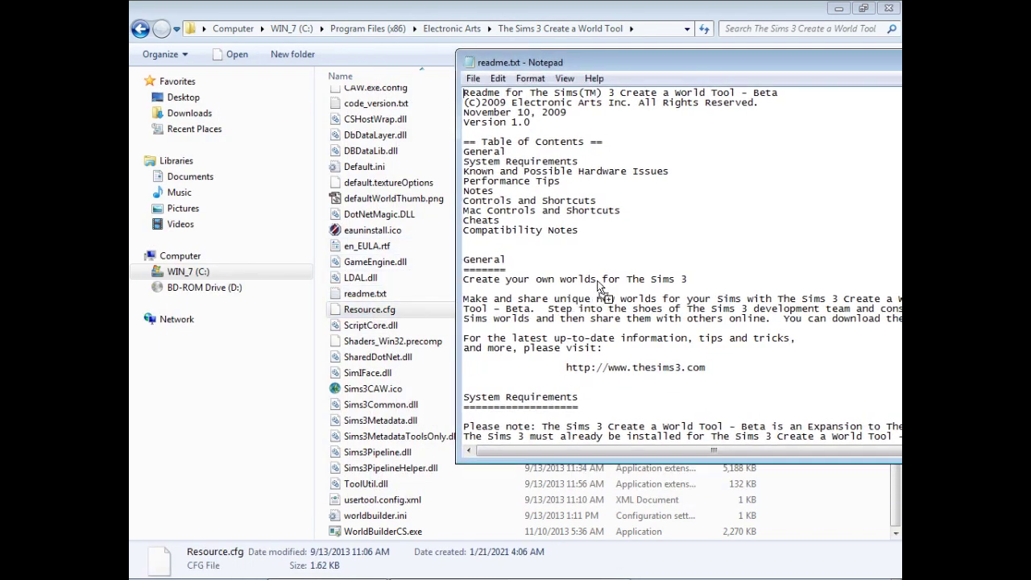
left_click_drag(709, 68, 403, 51)
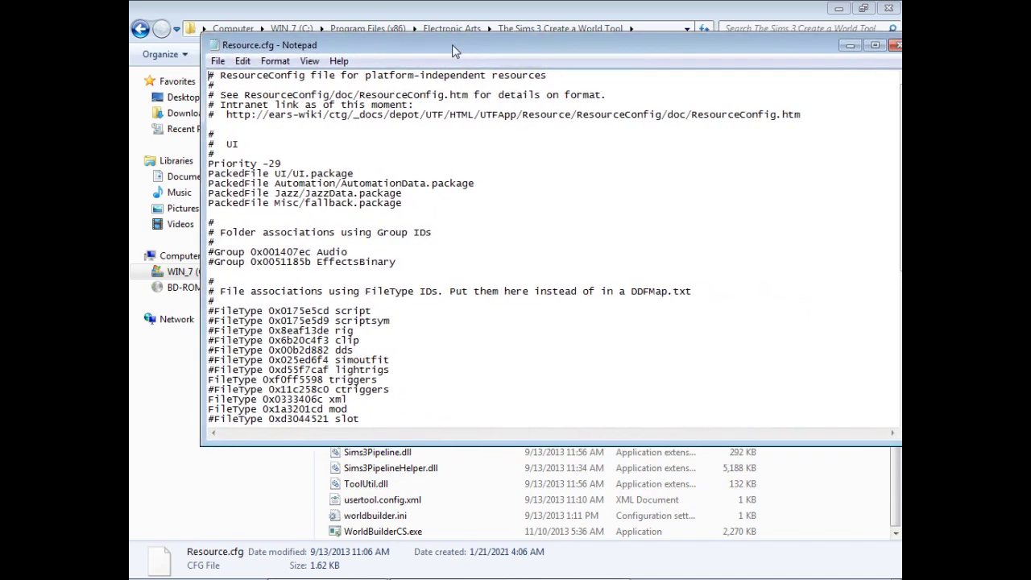
left_click(438, 388)
scroll(439, 388, "down", 4)
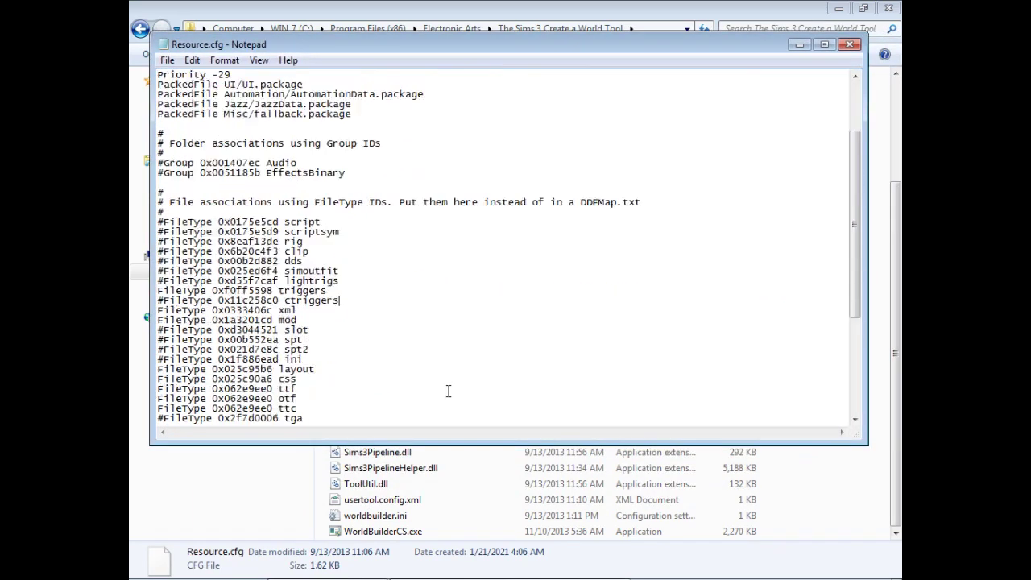
scroll(445, 390, "down", 5)
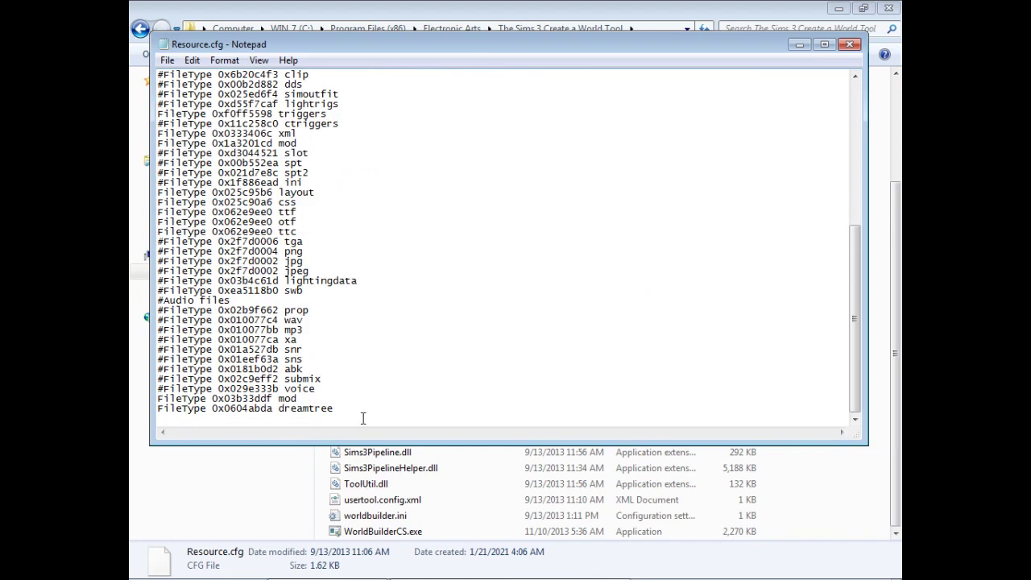
key("Return")
key("Return")
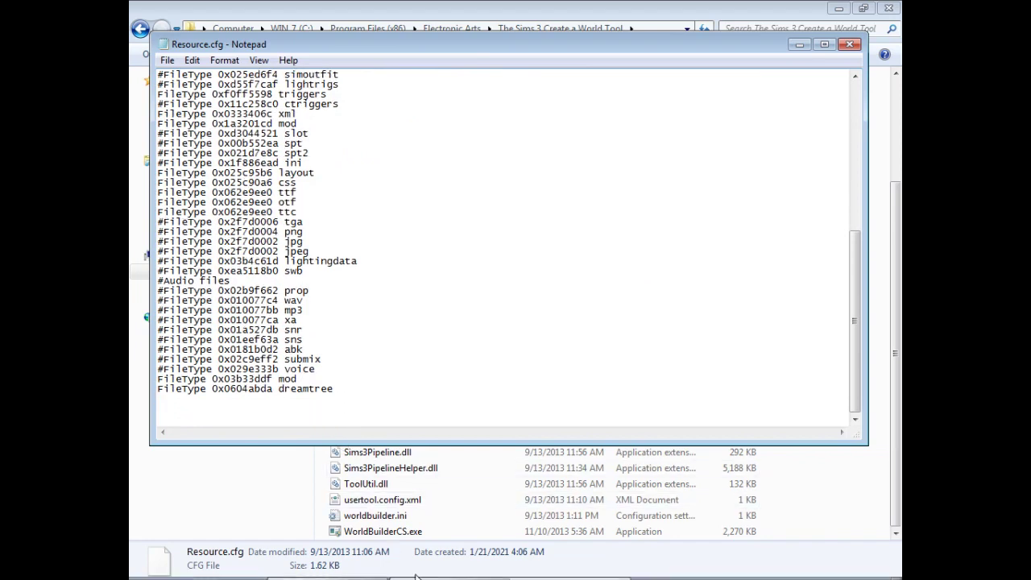
left_click(447, 566)
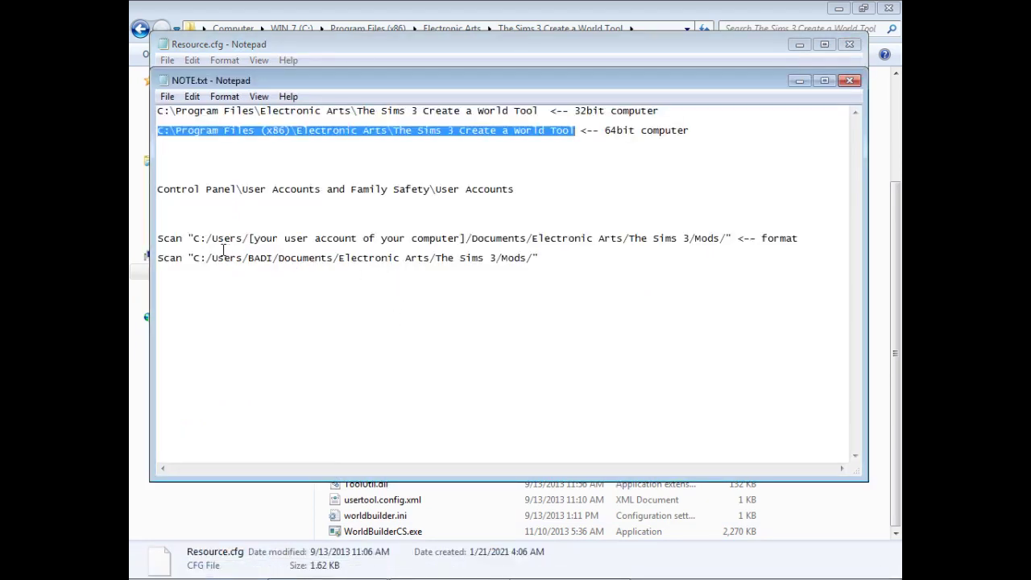
Select the 'Control Panel\User Accounts and Family Safety\User Accounts' line in NOTE.txt.
left_click_drag(159, 238, 723, 240)
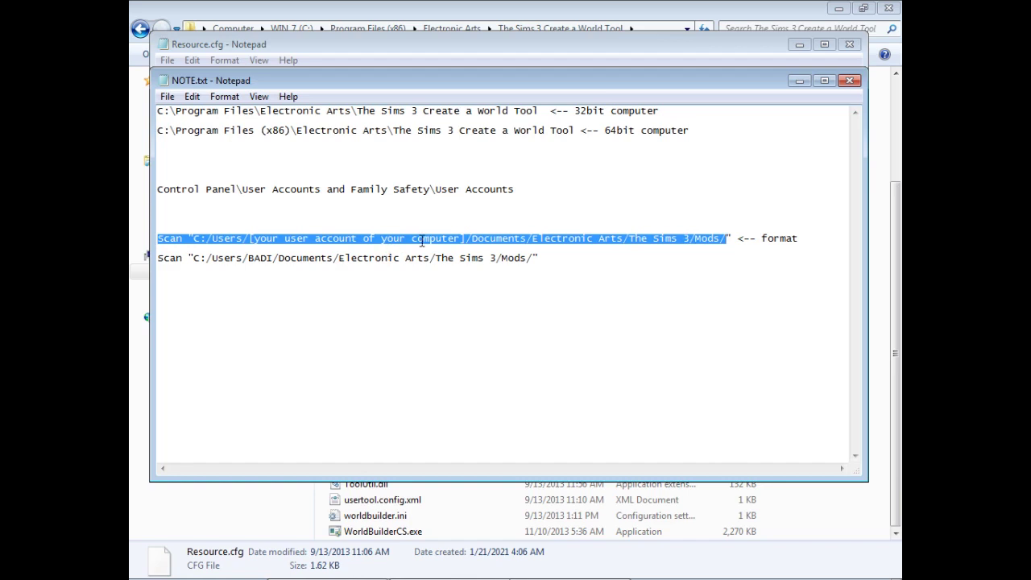
left_click(421, 240)
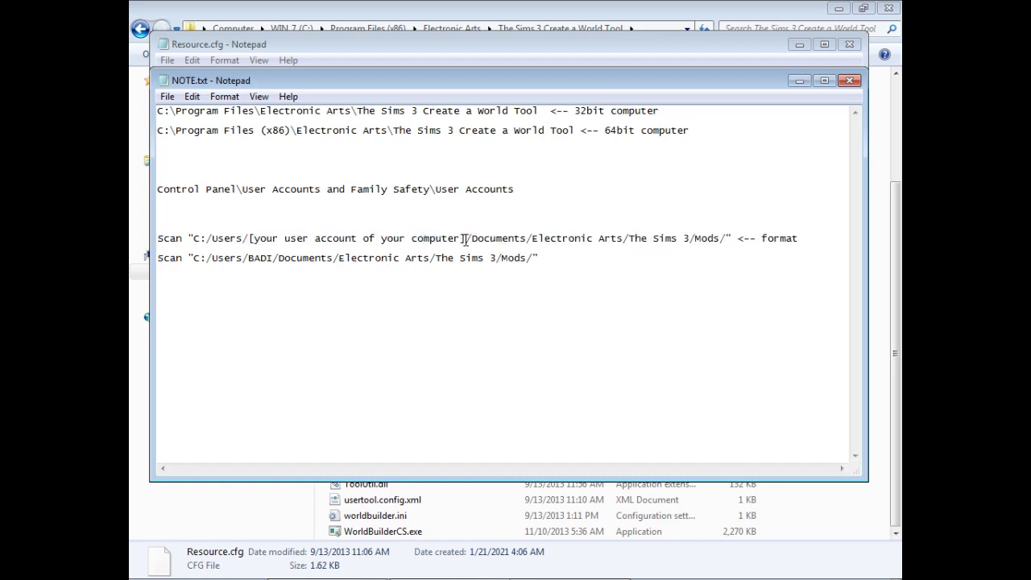
mouse_move(465, 239)
left_mouse_down()
mouse_move(159, 238)
mouse_move(250, 236)
left_mouse_up()
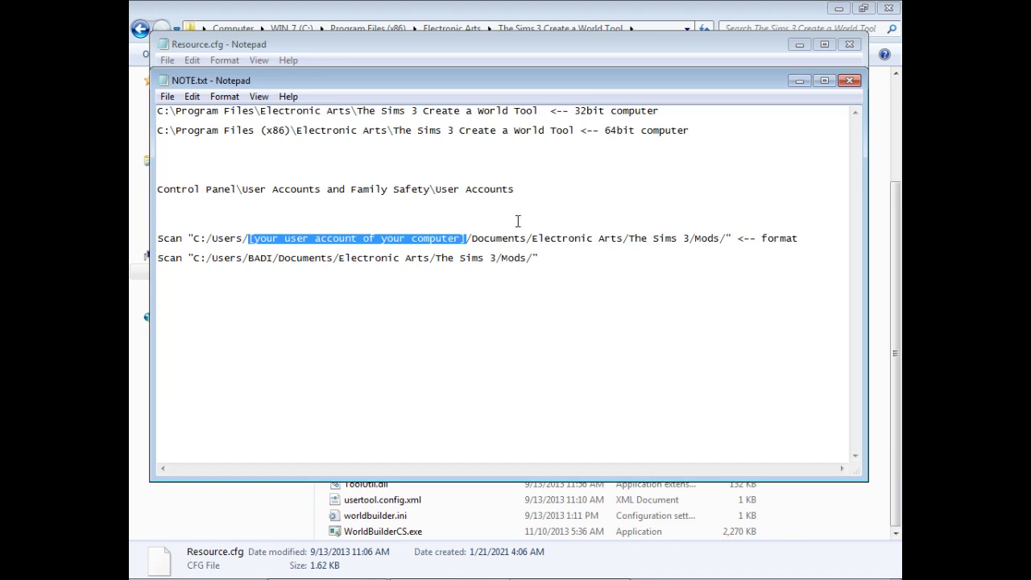
left_click_drag(518, 189, 158, 193)
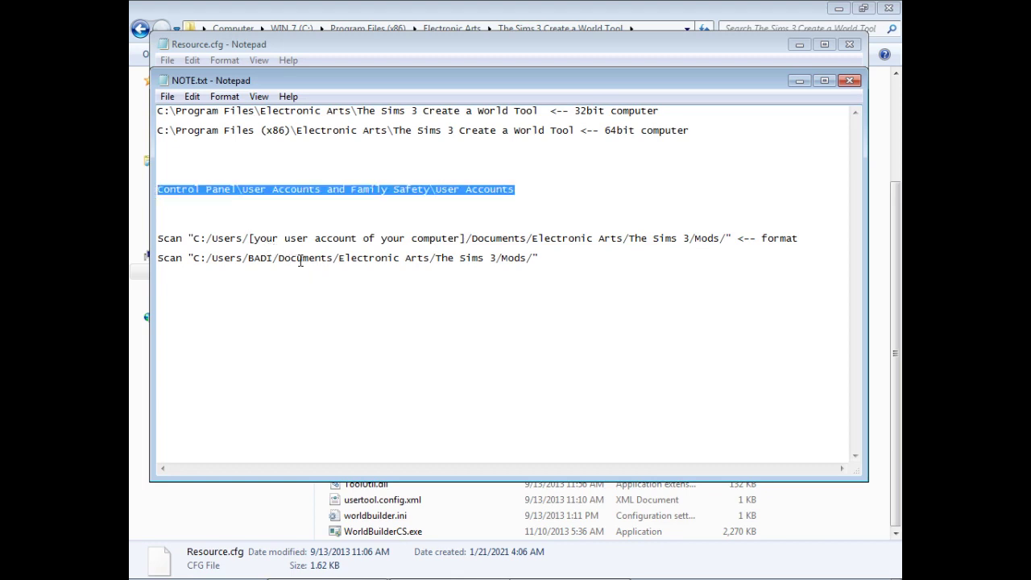
right_click(459, 187)
Open the copied User Accounts path in Explorer to check the account name, then go back.
left_click(501, 235)
left_click(512, 6)
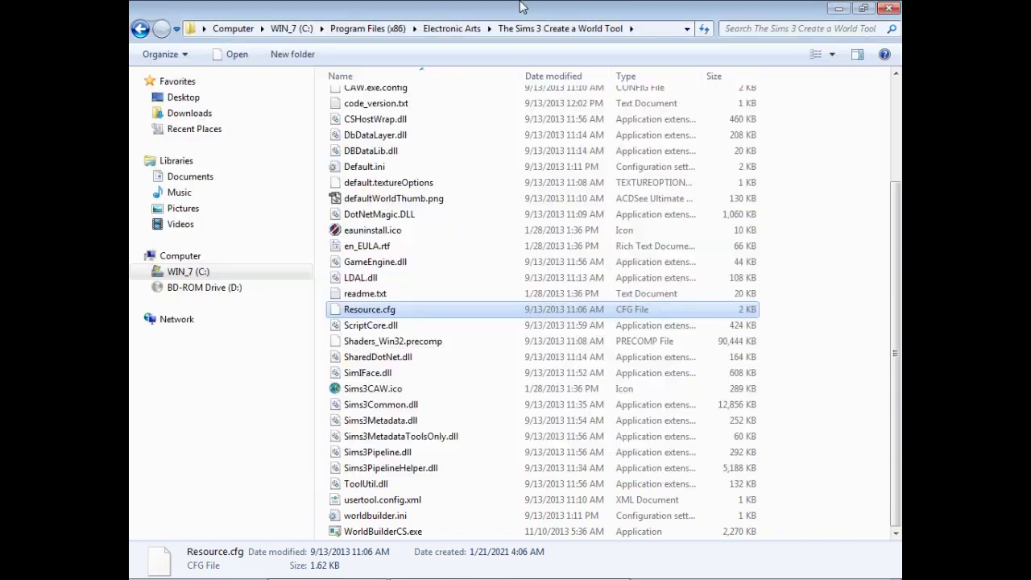
left_click(641, 29)
right_click(567, 39)
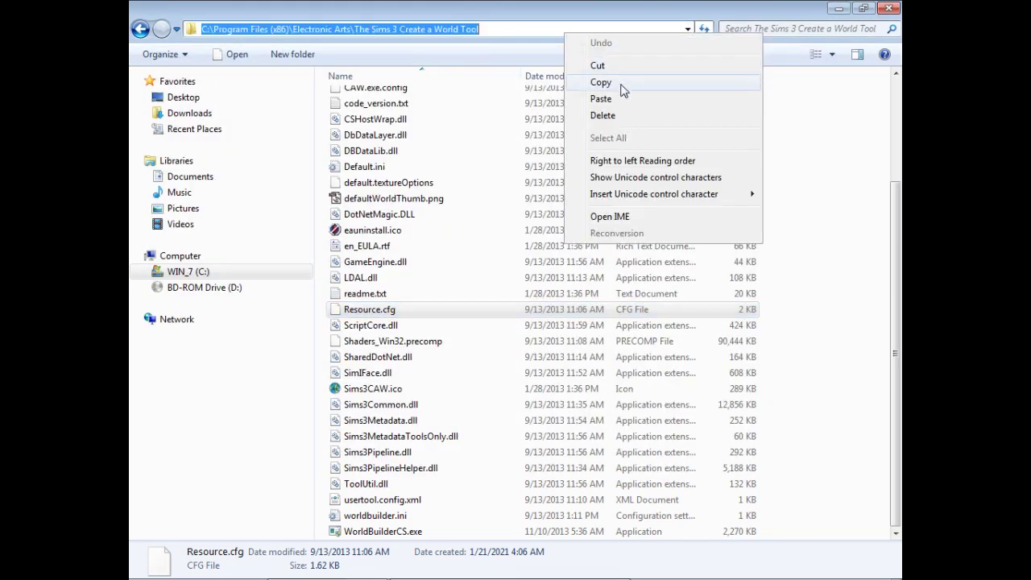
left_click(623, 97)
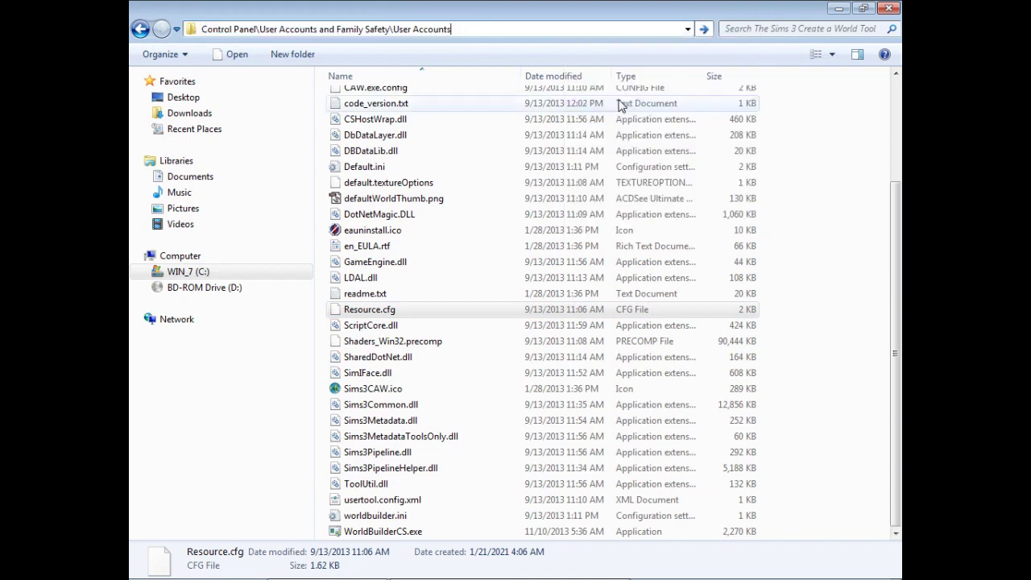
left_click(704, 30)
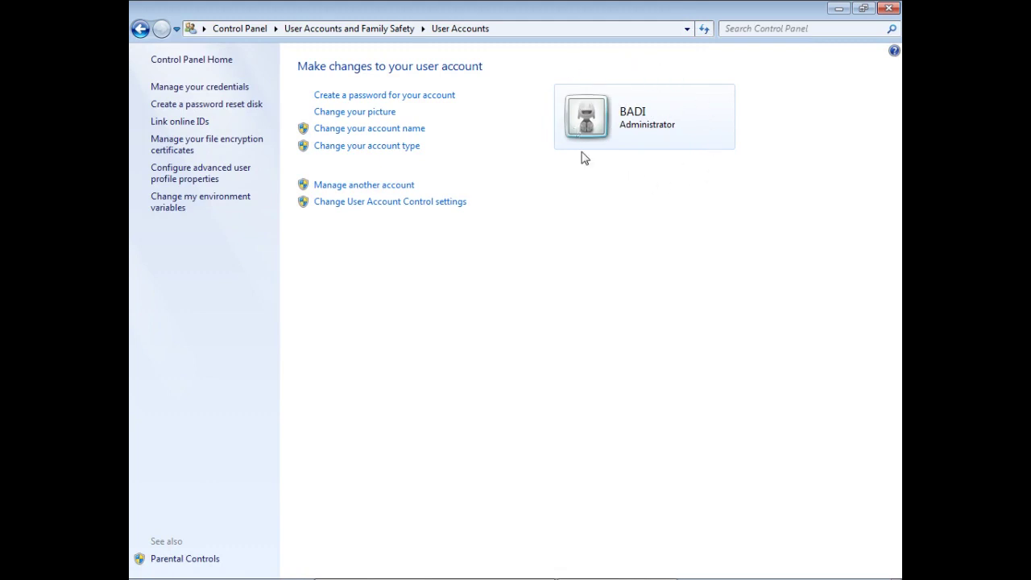
left_click(139, 29)
mouse_move(477, 568)
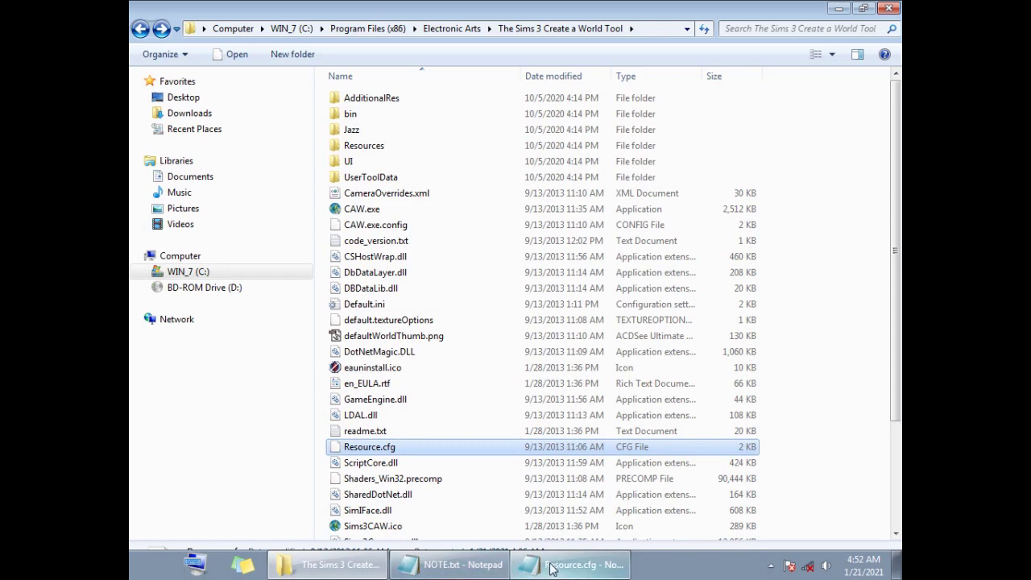
Copy the personalized Mods-folder Scan line from NOTE.txt, then switch to Resource.cfg.
left_click(455, 565)
left_click(256, 254)
left_click_drag(275, 258, 248, 256)
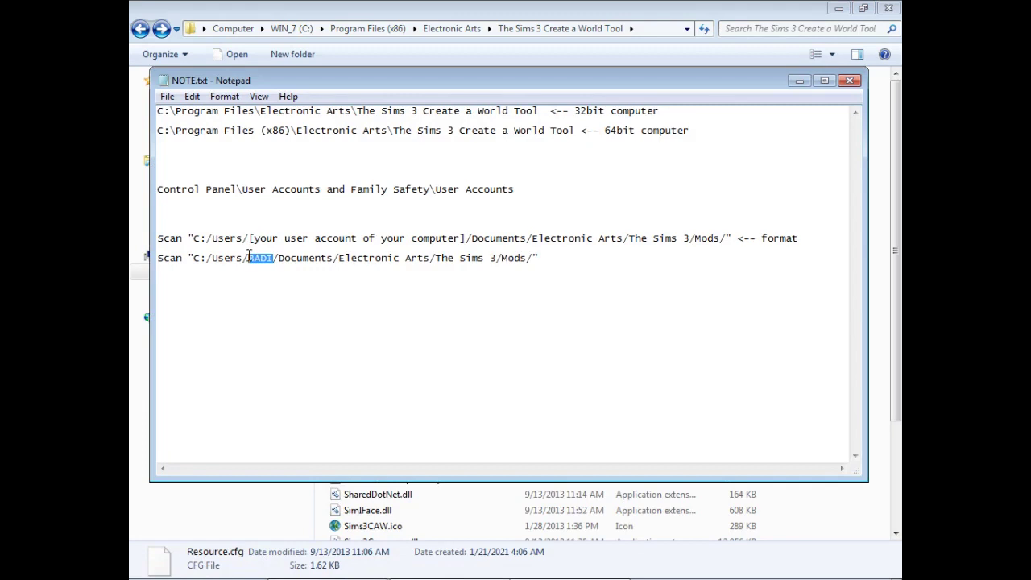
left_click_drag(549, 256, 155, 260)
right_click(225, 262)
left_click(290, 312)
mouse_move(564, 570)
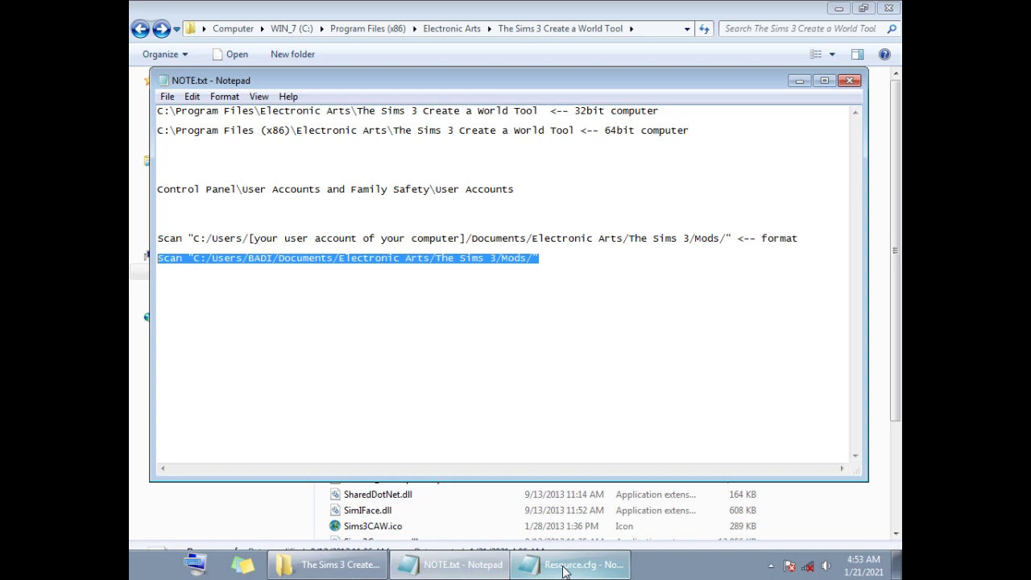
left_click(564, 568)
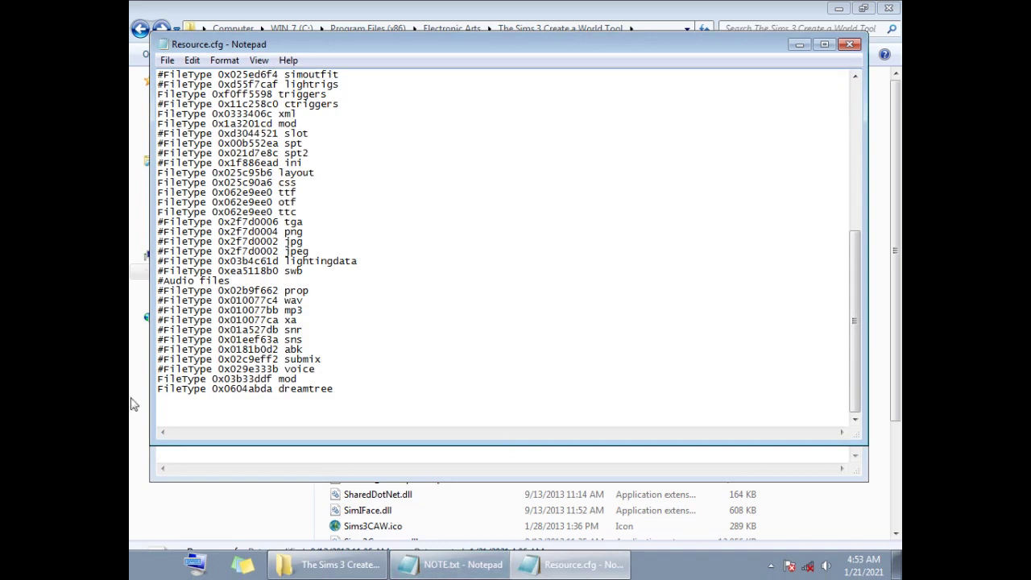
Paste the Mods Scan line at the end of Resource.cfg, add blank lines, and choose Save As.
right_click(169, 412)
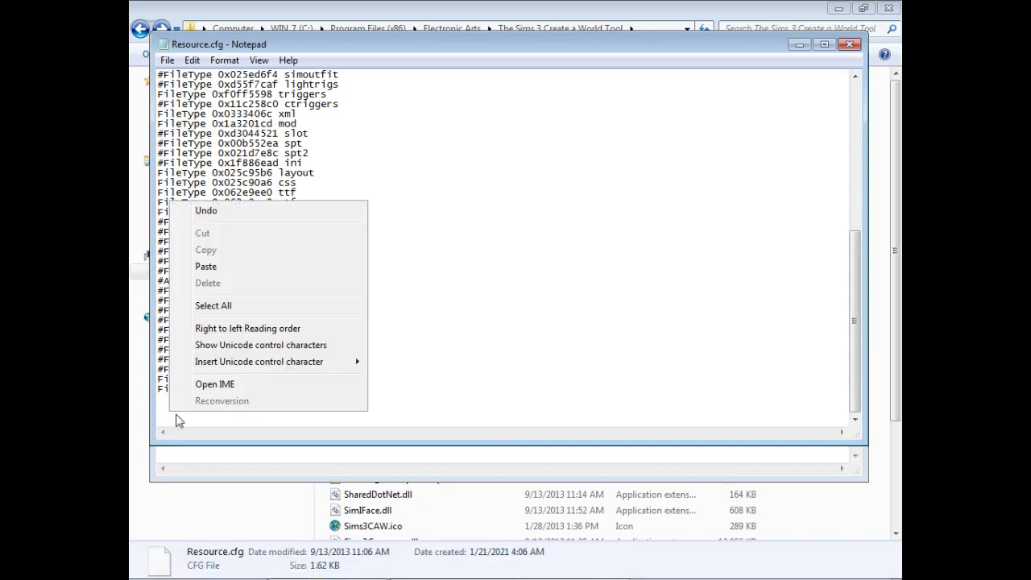
left_click(244, 266)
key("Return")
key("Return")
key("Return")
key("BackSpace")
key("BackSpace")
key("BackSpace")
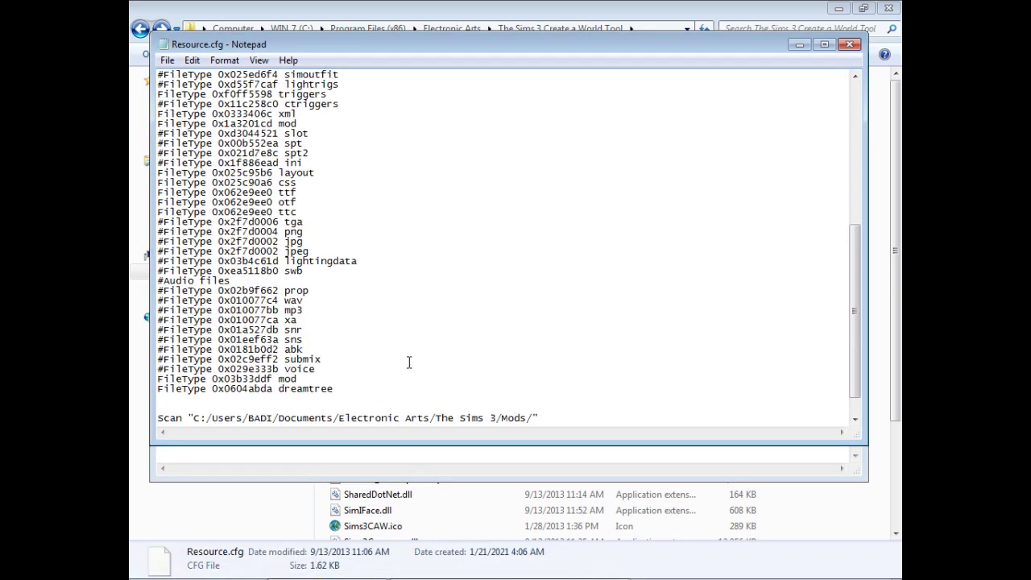
key("Return")
key("Return")
key("Return")
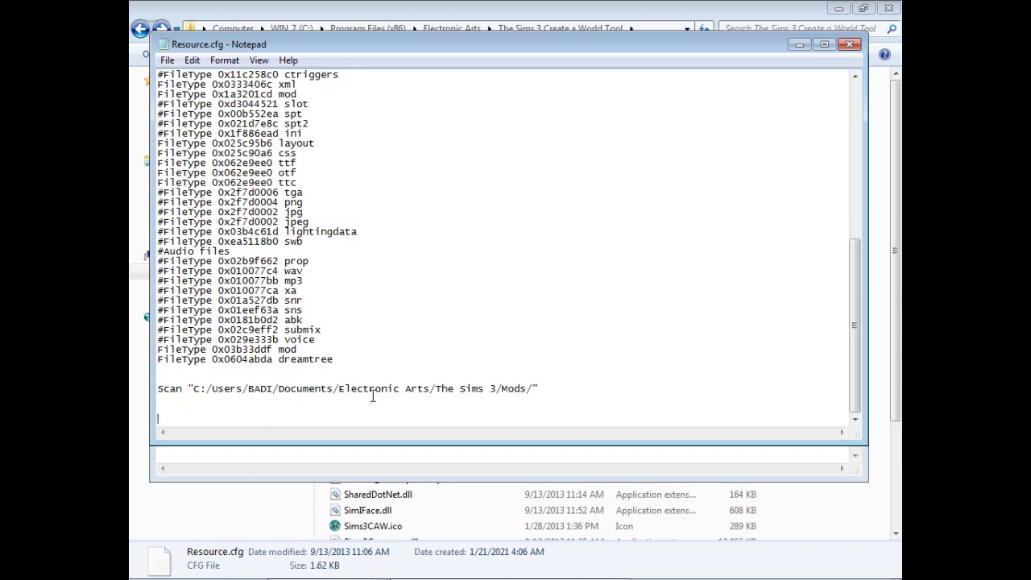
left_click(166, 60)
left_click(207, 129)
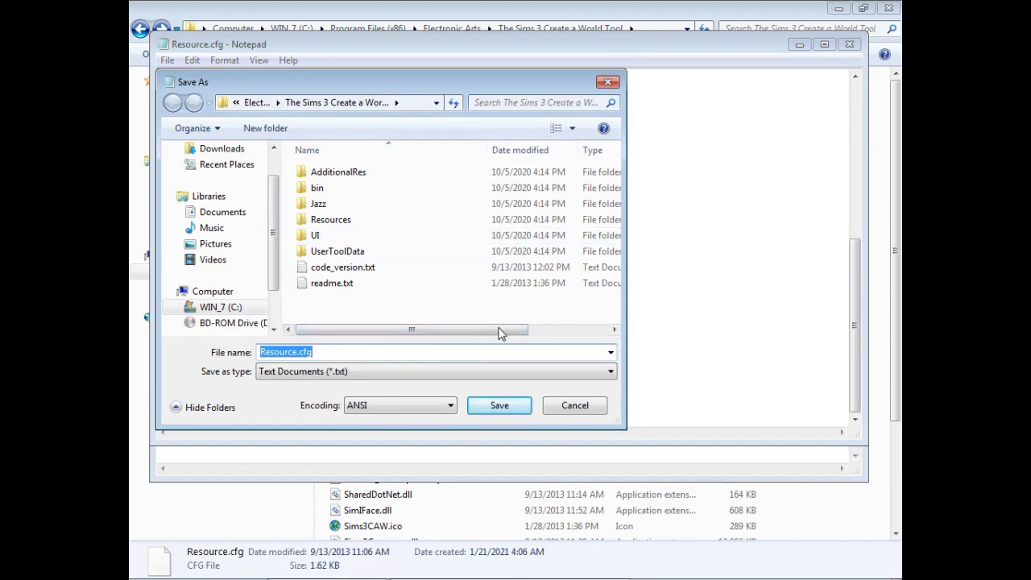
Save the edited Resource.cfg to the Desktop, since the tool folder is blocked, then close Notepad.
left_click(496, 411)
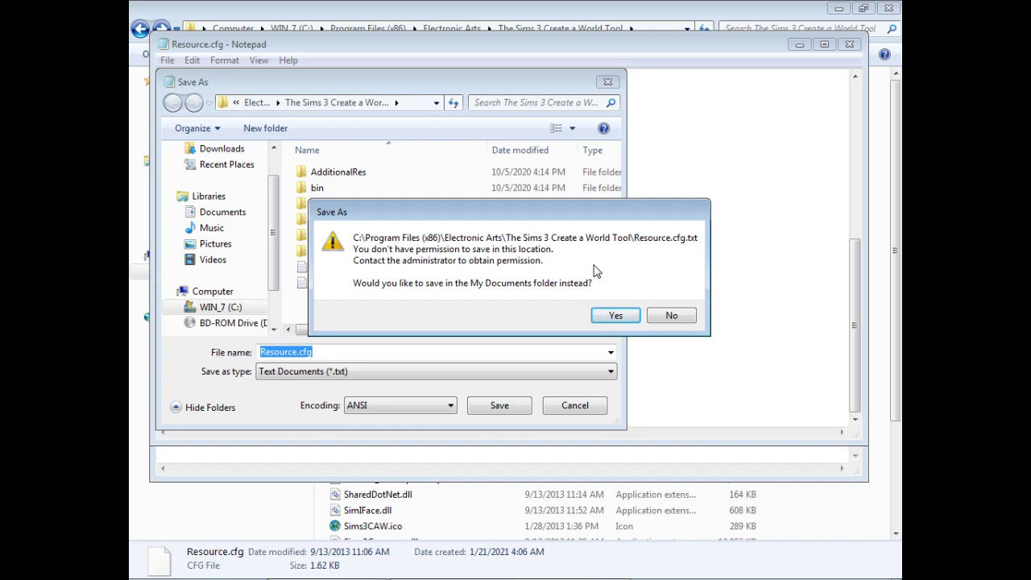
left_click(672, 316)
scroll(278, 206, "up", 1)
scroll(258, 185, "up", 1)
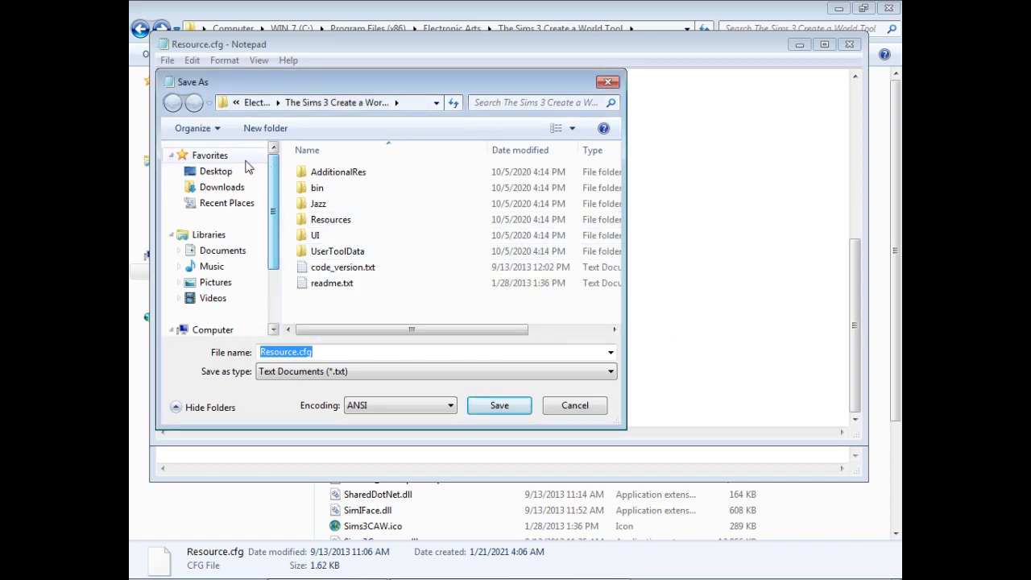
left_click(219, 171)
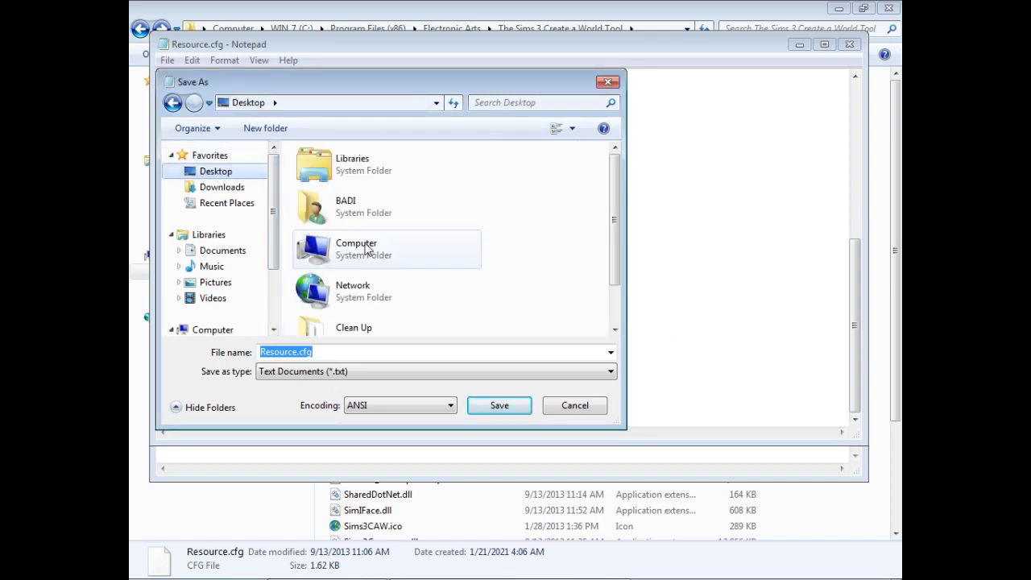
left_click(500, 405)
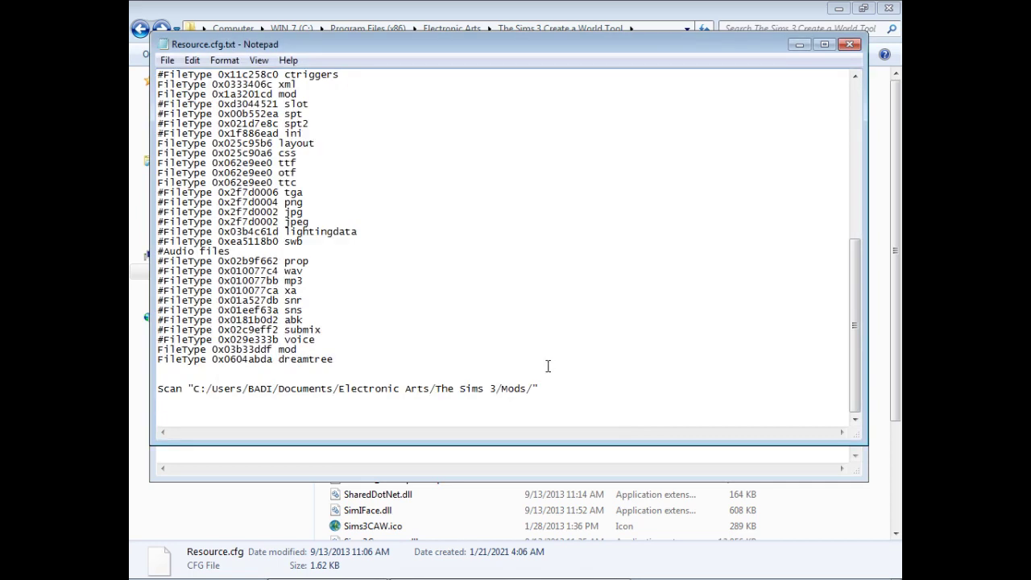
left_click(849, 45)
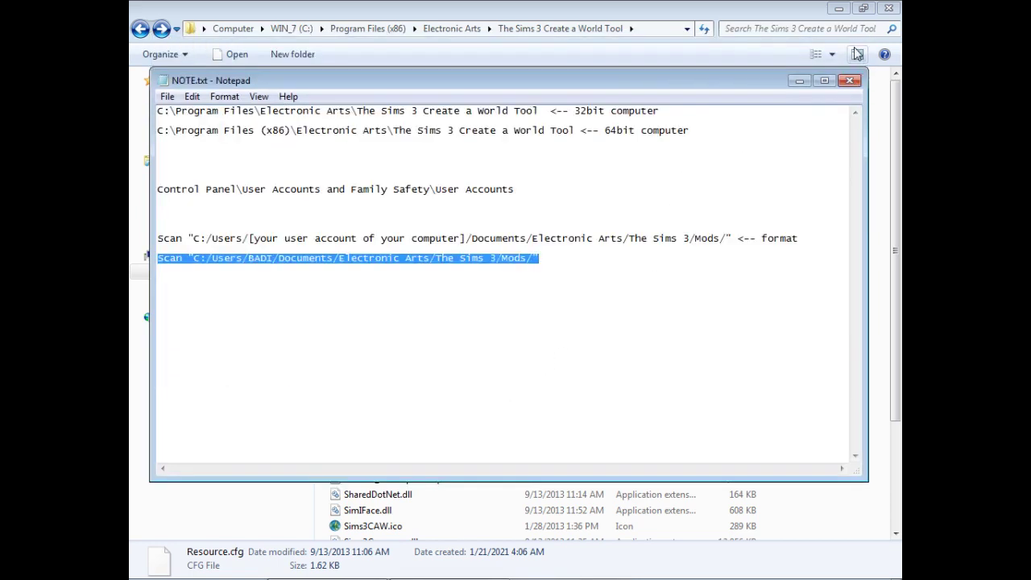
Minimize the NOTE.txt and Explorer windows to reveal the desktop.
left_click(798, 81)
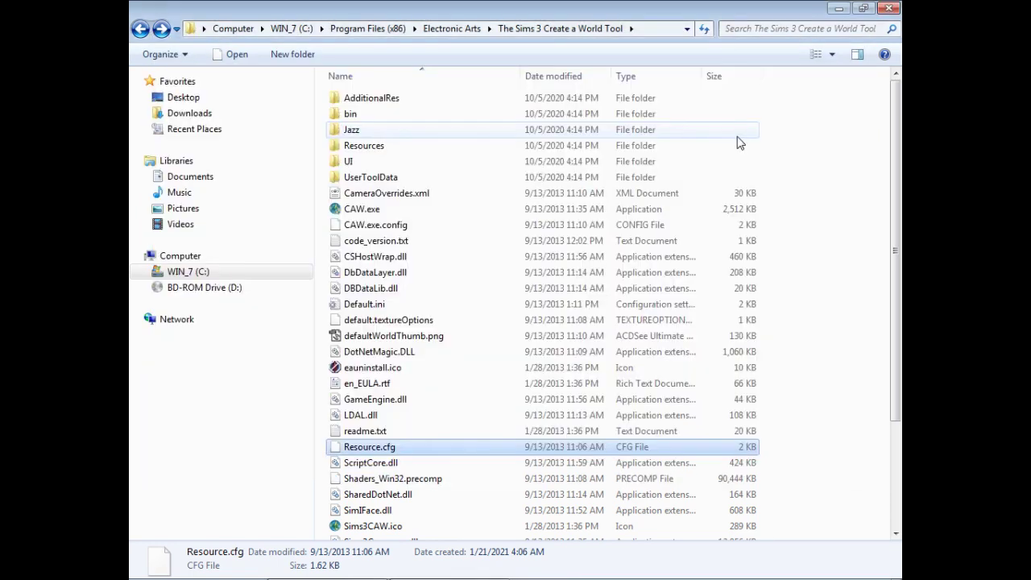
left_click(837, 9)
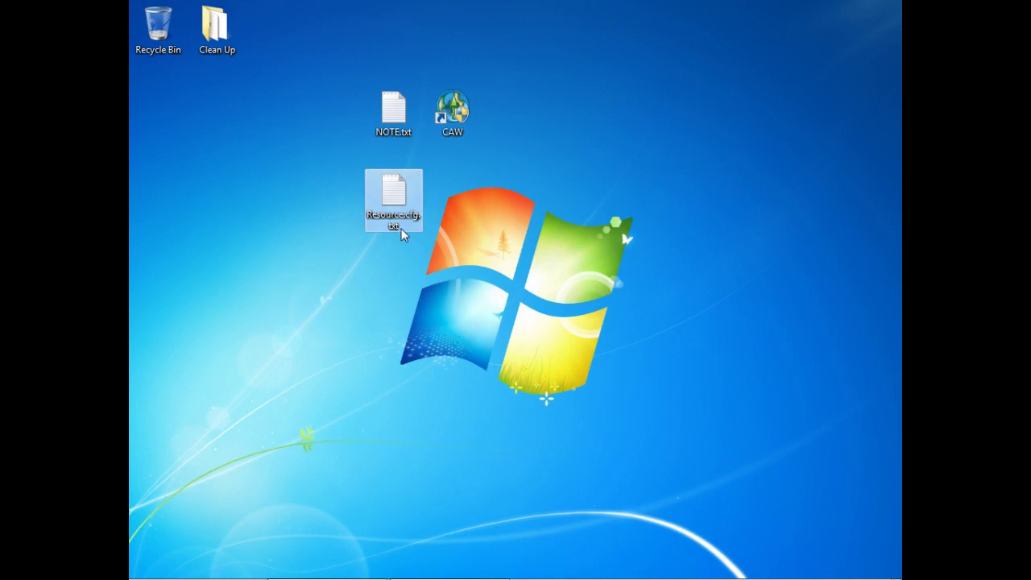
Rename the desktop file Resource.cfg.txt to Resource.cfg, confirming the extension change.
right_click(405, 229)
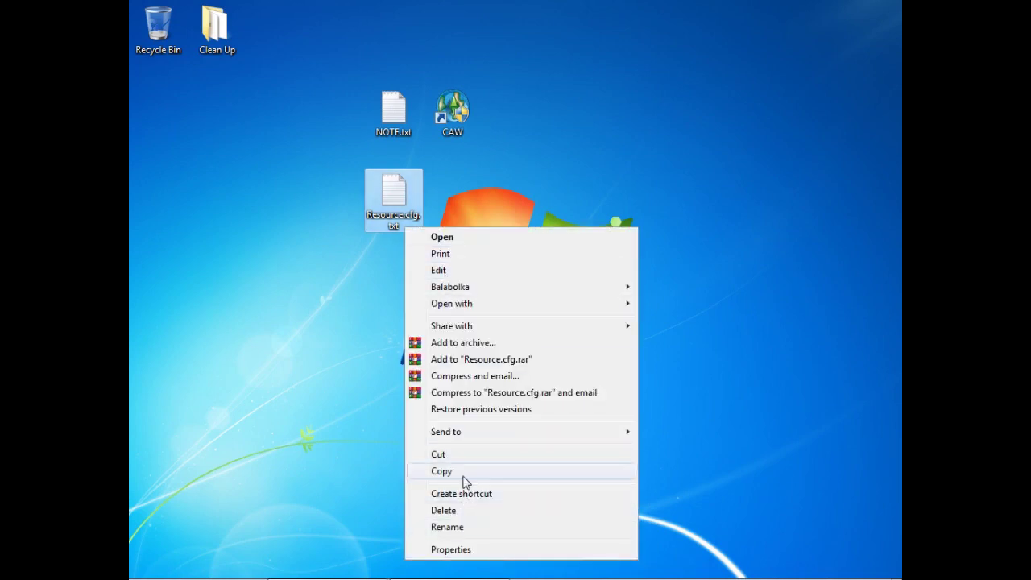
left_click(457, 525)
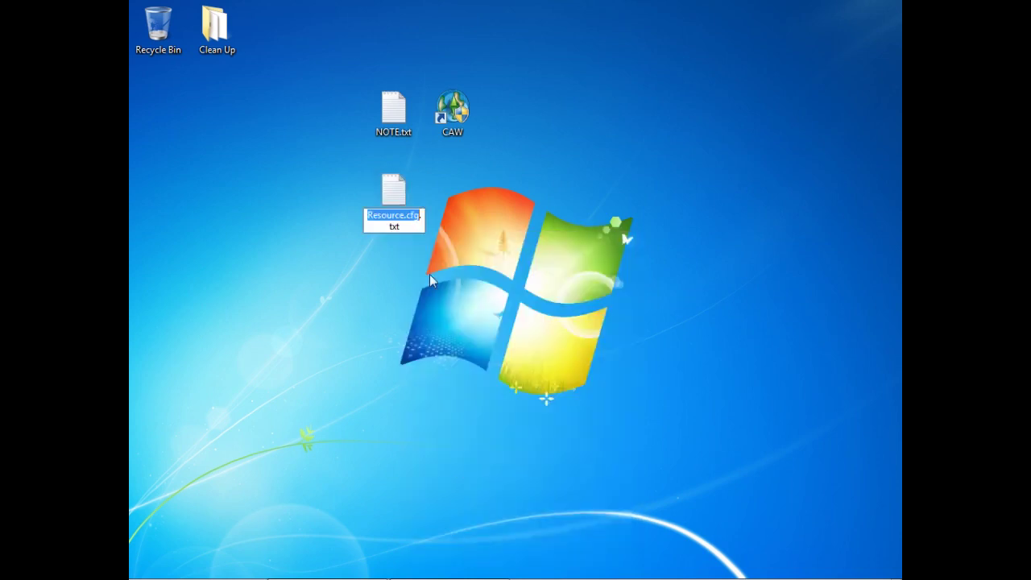
key("End")
key("BackSpace")
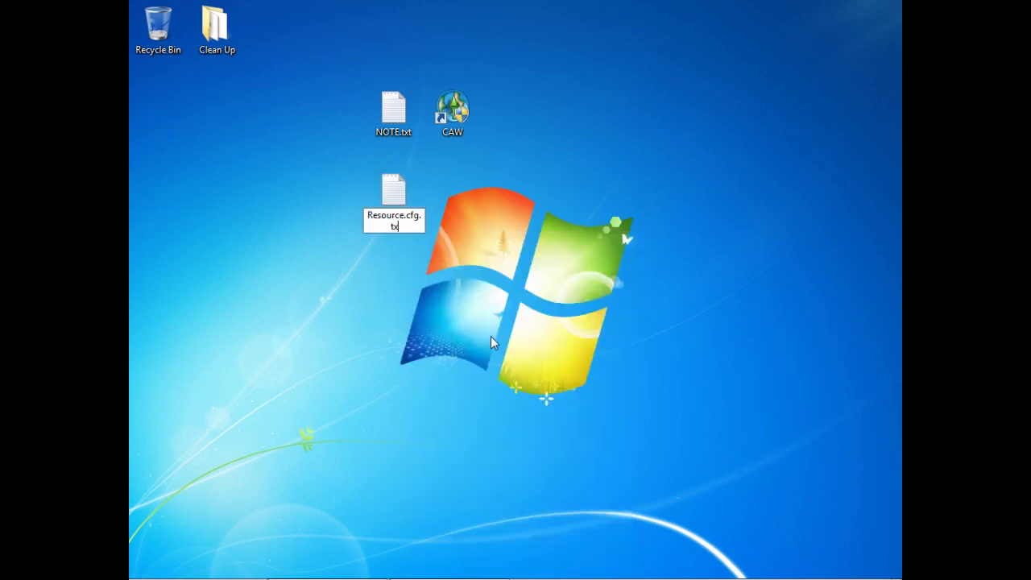
key("BackSpace")
key("BackSpace")
key("BackSpace")
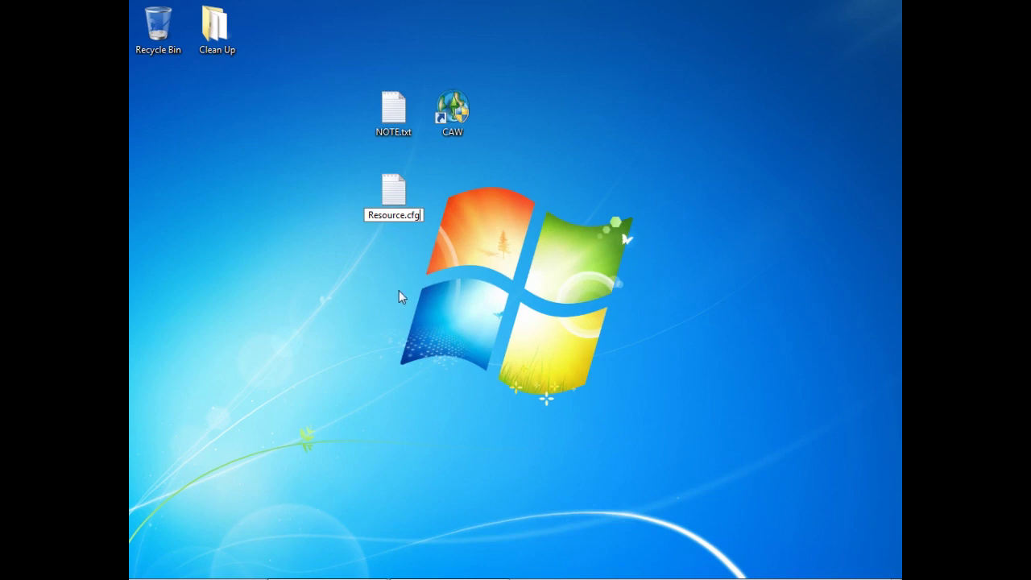
left_click(398, 289)
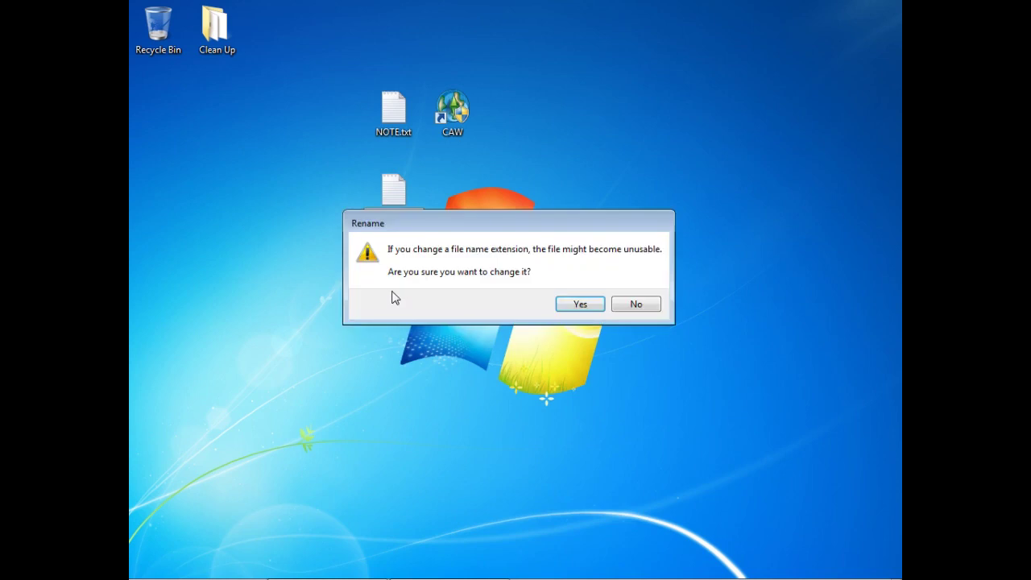
left_click(580, 305)
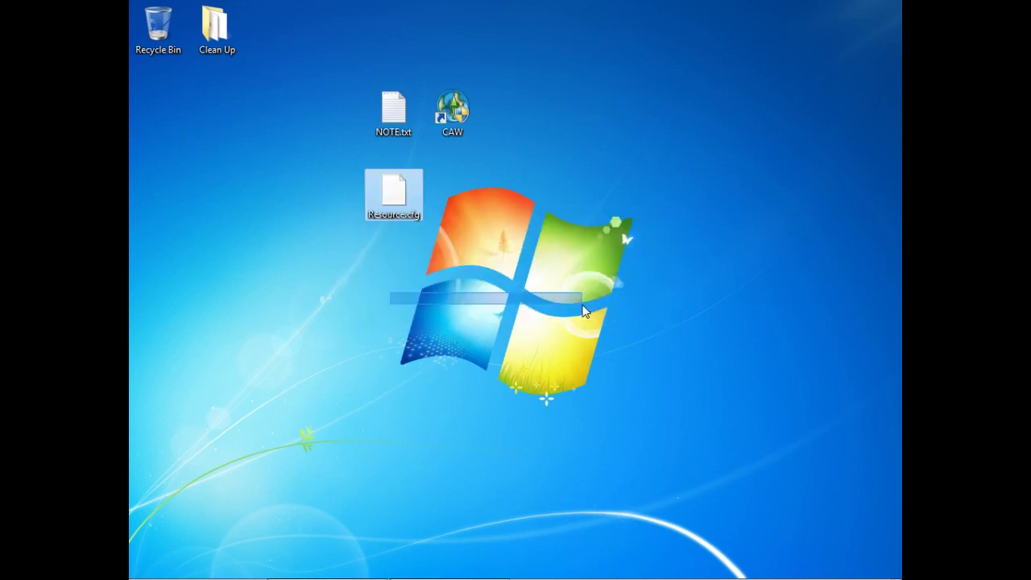
Cut Resource.cfg and bring back the Create a World Tool folder window.
left_click(390, 196)
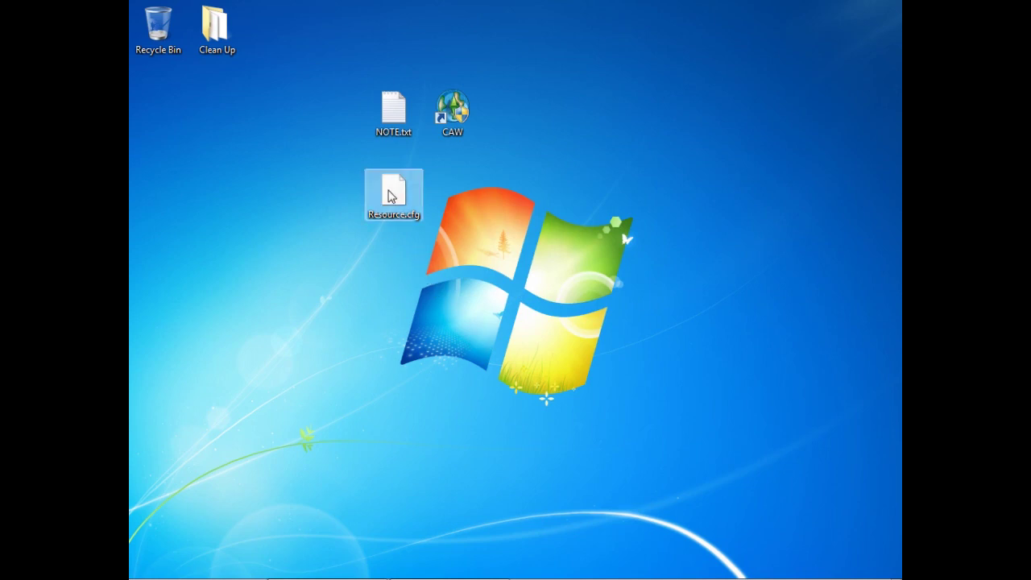
left_click(391, 195)
right_click(390, 195)
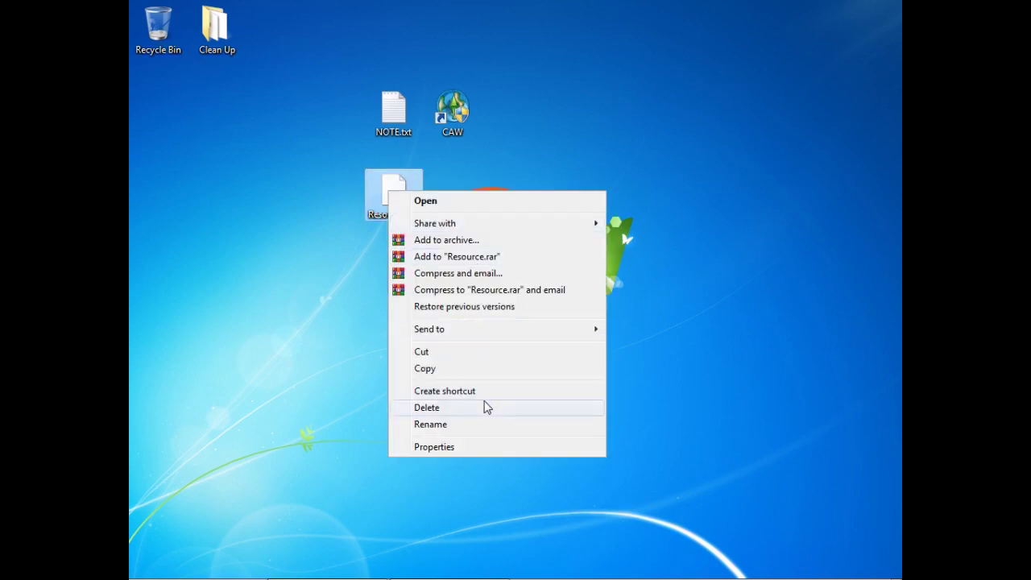
left_click(436, 357)
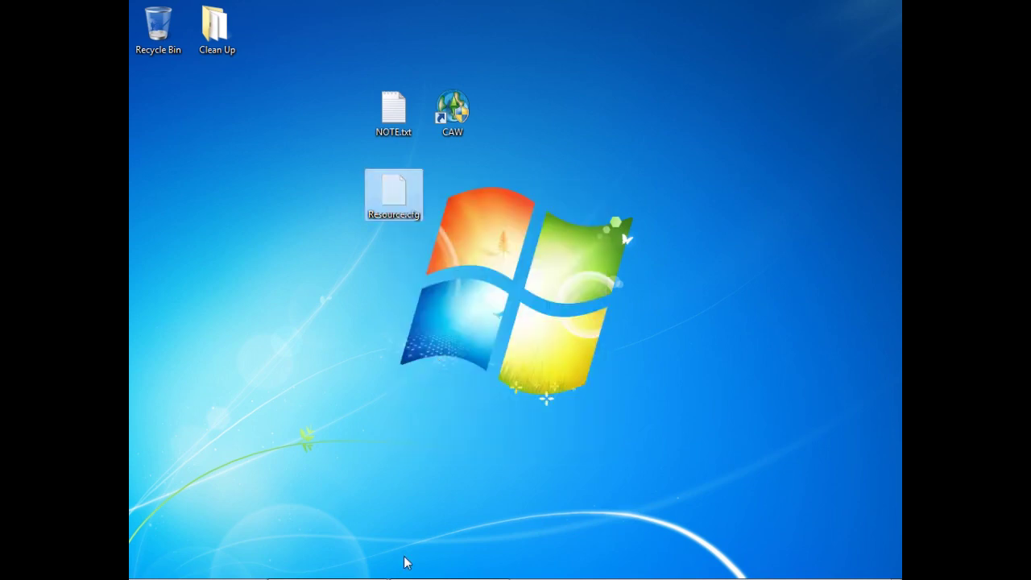
left_click(338, 567)
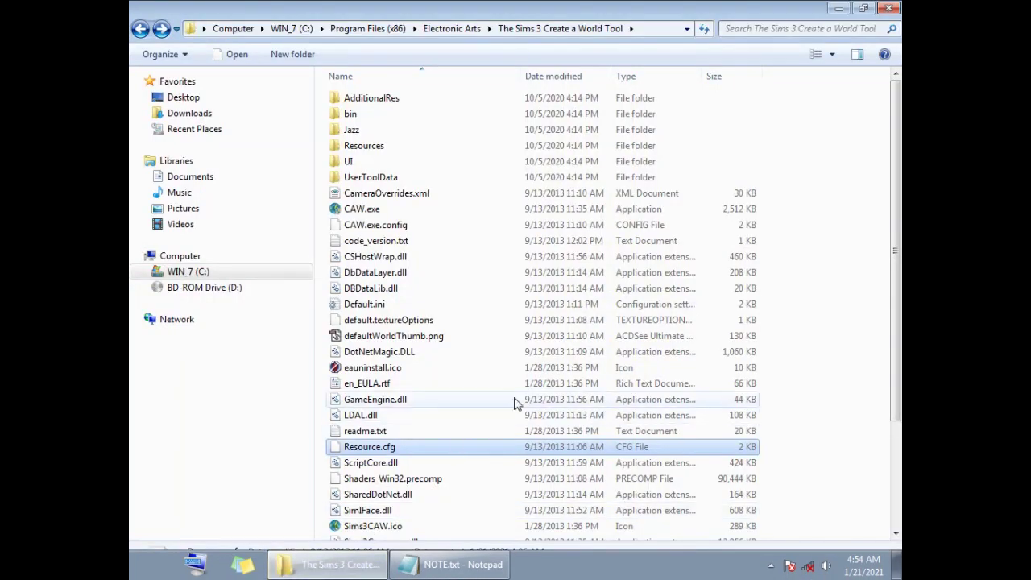
right_click(798, 281)
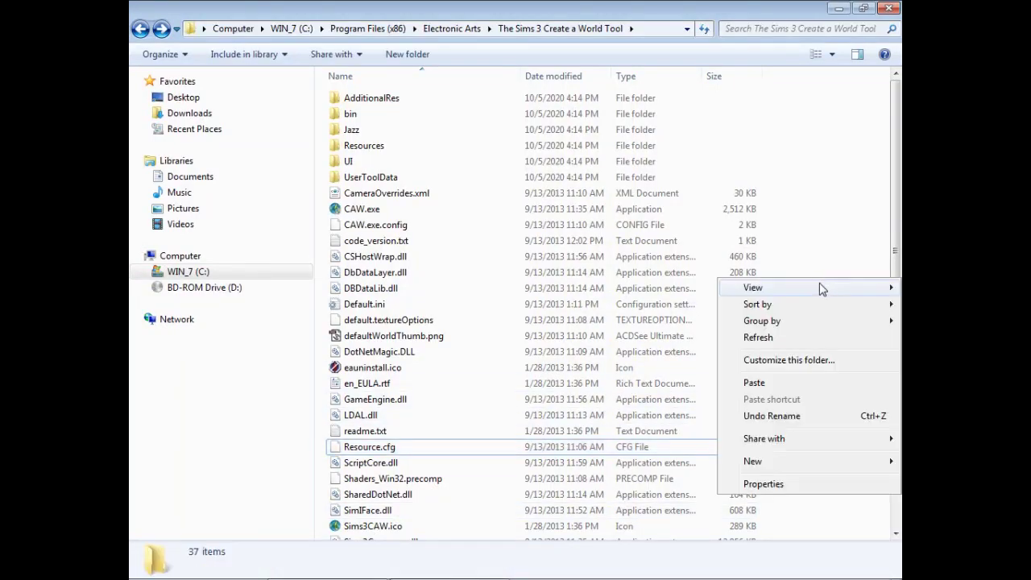
Paste Resource.cfg into the tool folder, replacing the original with administrator permission, and open readme.txt.
left_click(788, 385)
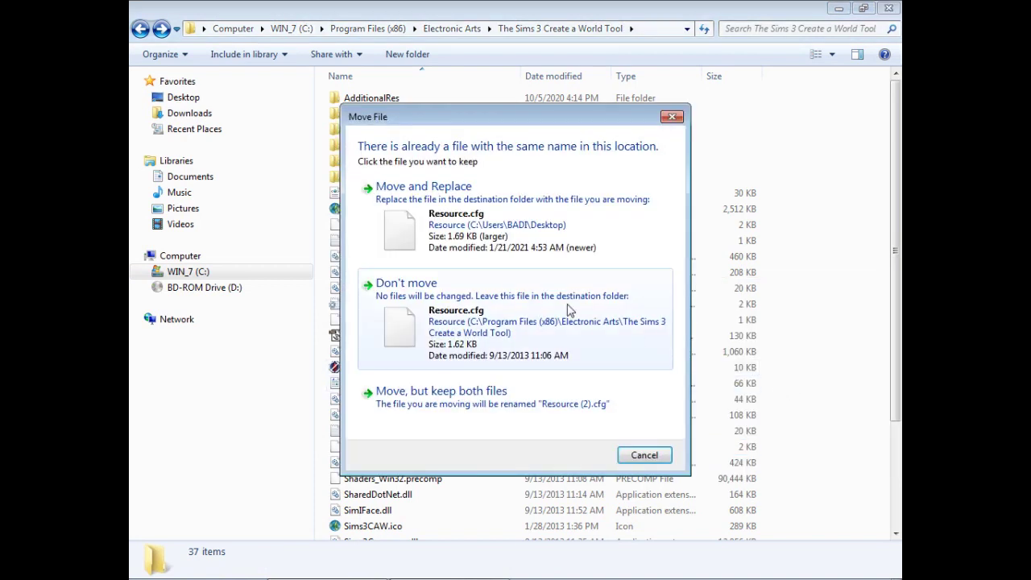
left_click(450, 230)
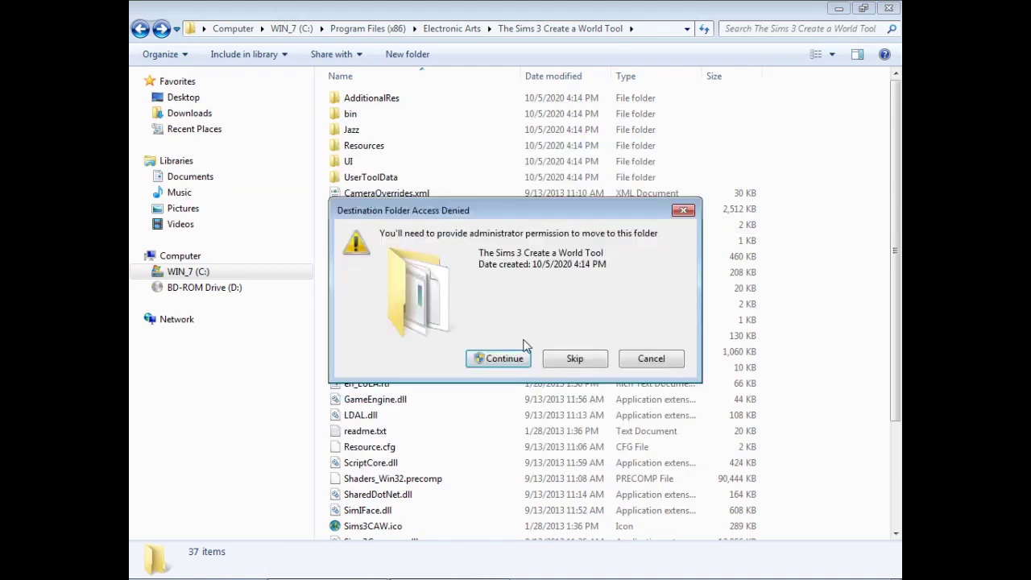
left_click(502, 359)
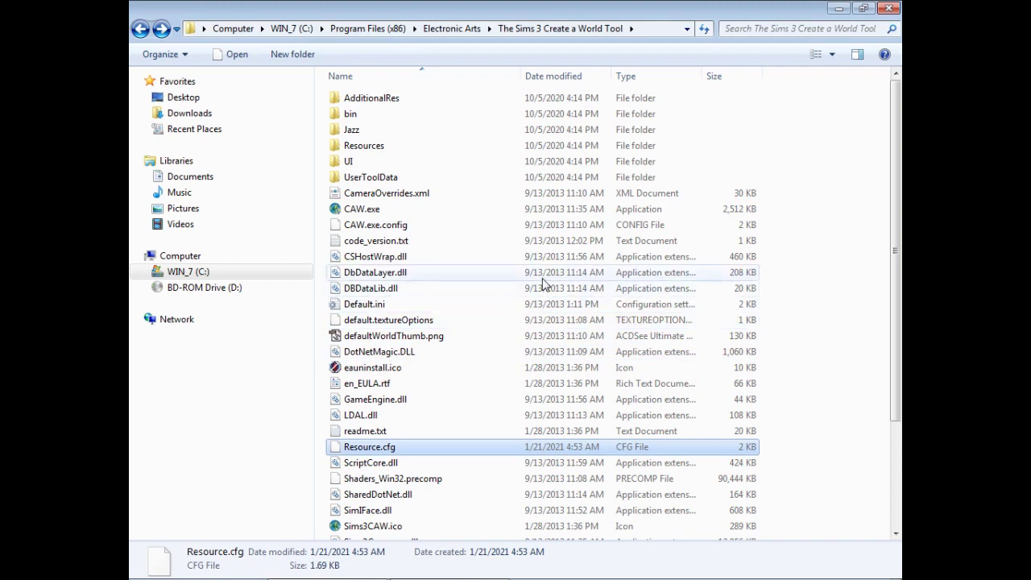
double_click(405, 433)
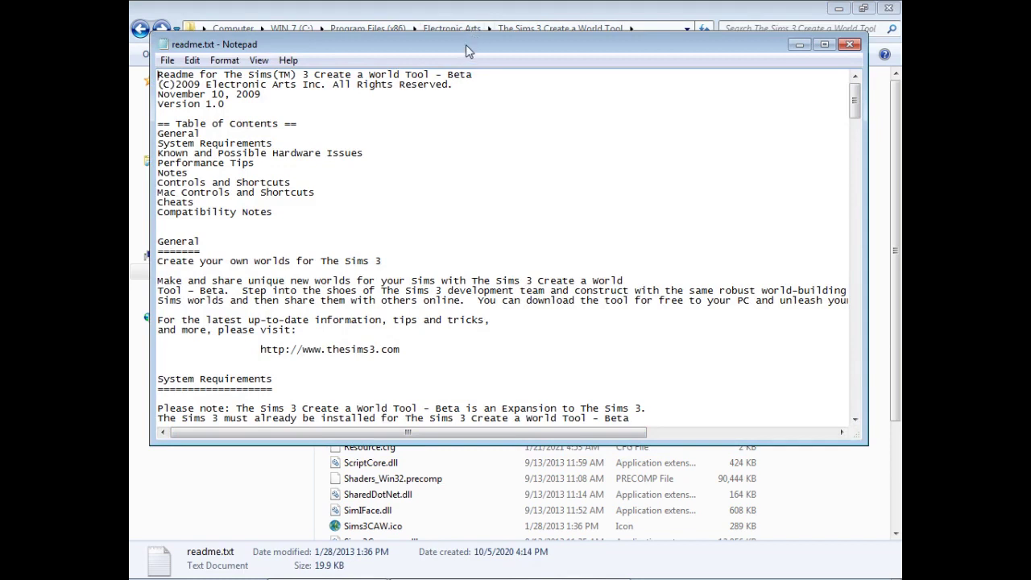
Load the installed Resource.cfg in Notepad, check its final Mods folder Scan line, then close everything.
left_click_drag(466, 50, 714, 29)
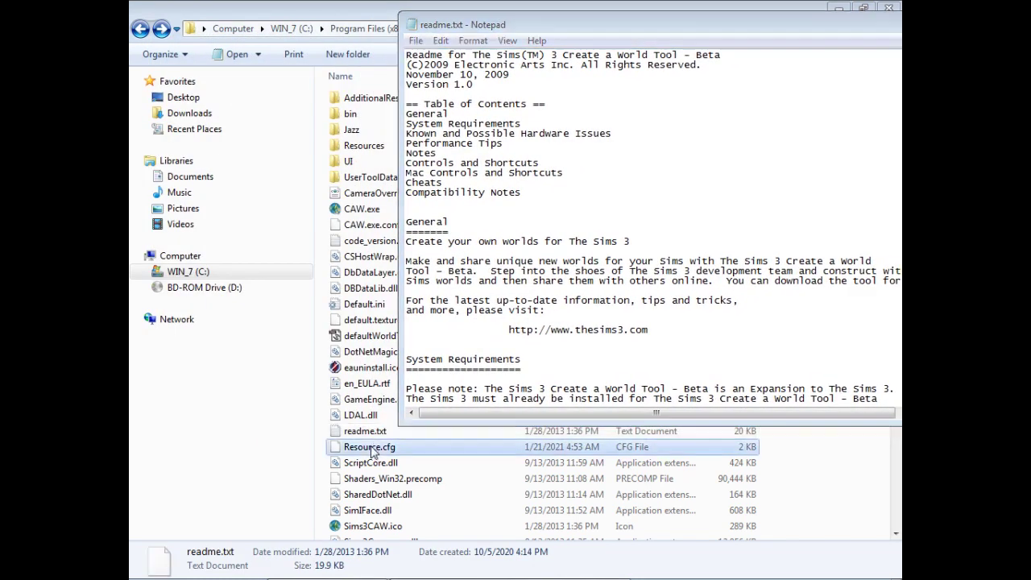
left_click_drag(373, 452, 561, 291)
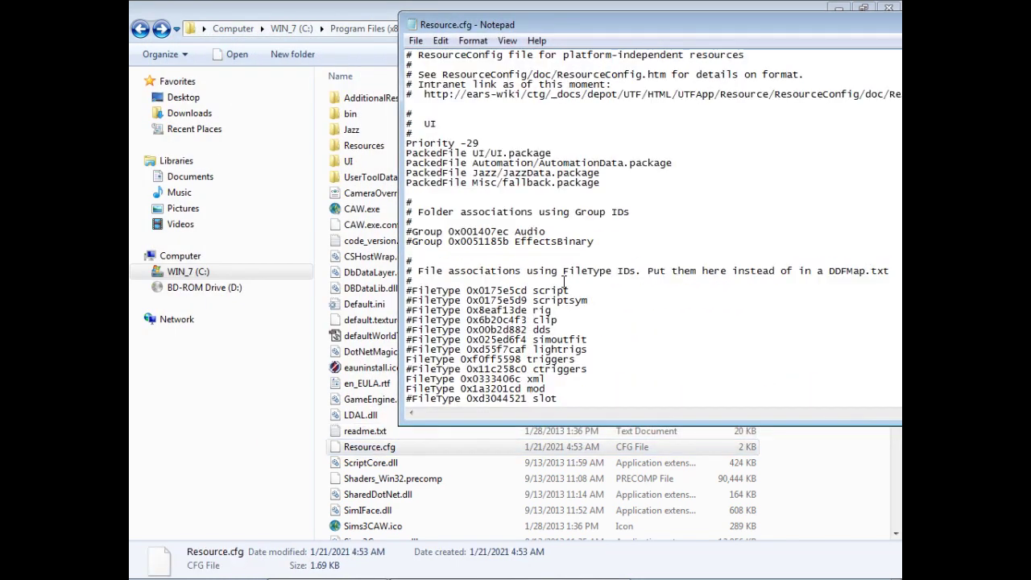
left_click_drag(570, 29, 431, 33)
scroll(451, 260, "down", 7)
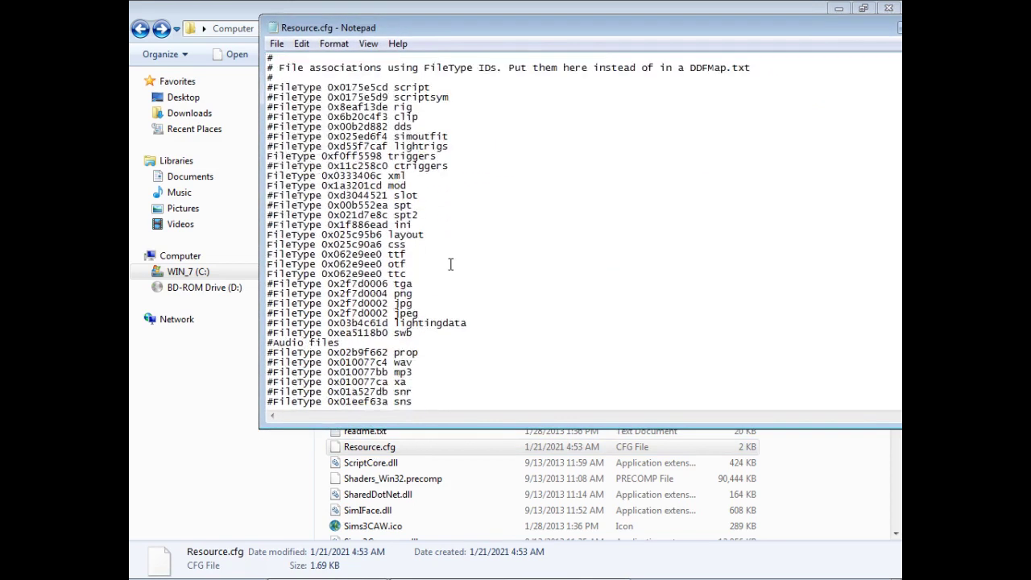
scroll(457, 286, "down", 4)
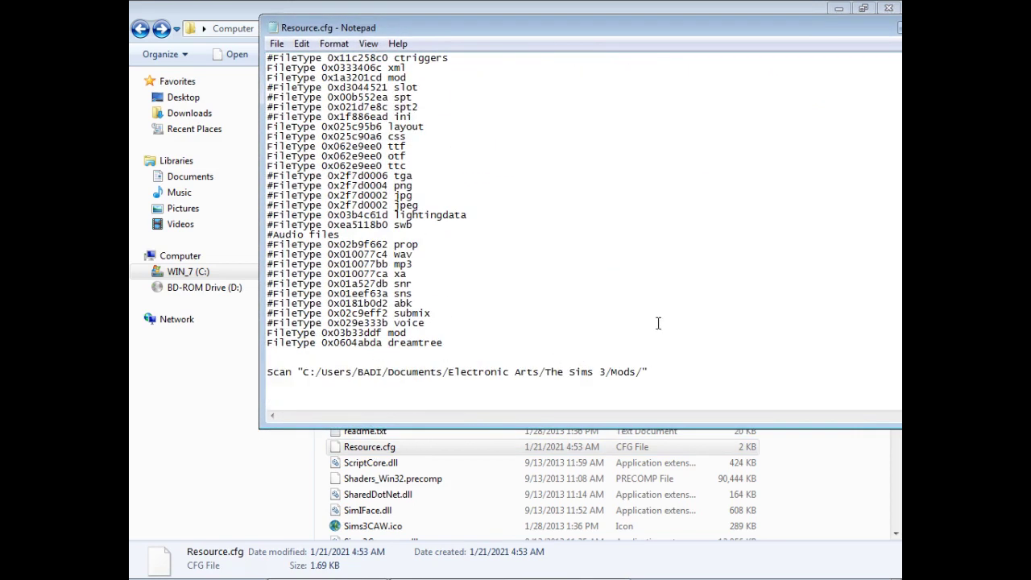
left_click_drag(620, 32, 492, 33)
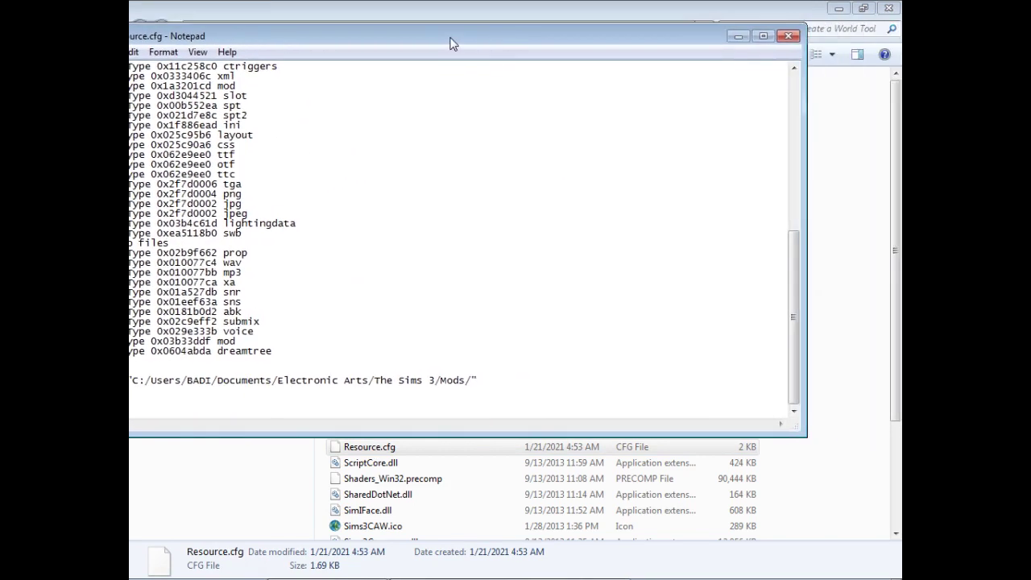
left_click(782, 32)
left_click(838, 8)
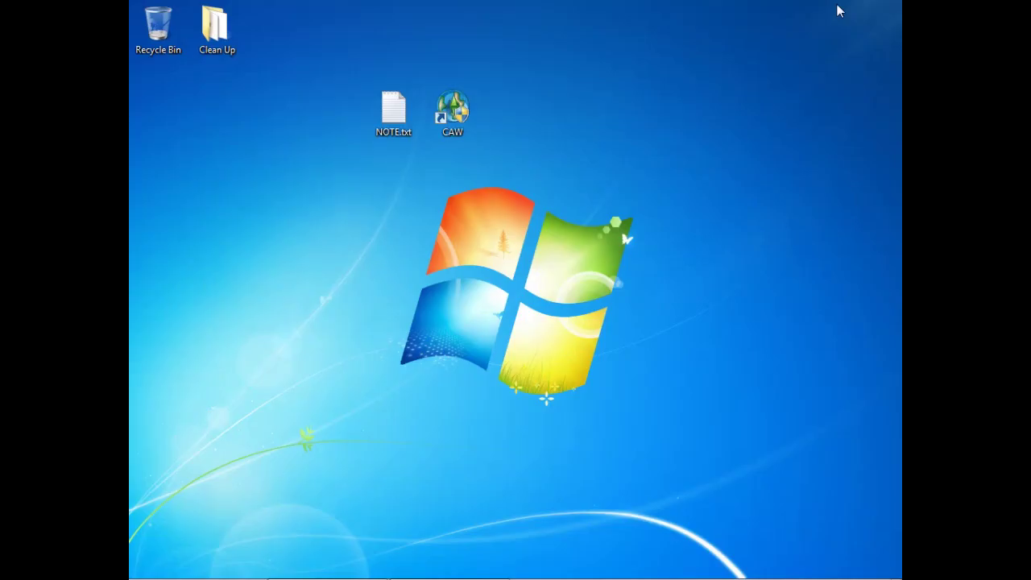
Launch the Create a World Tool from its desktop shortcut and open TESTING.world.
double_click(461, 112)
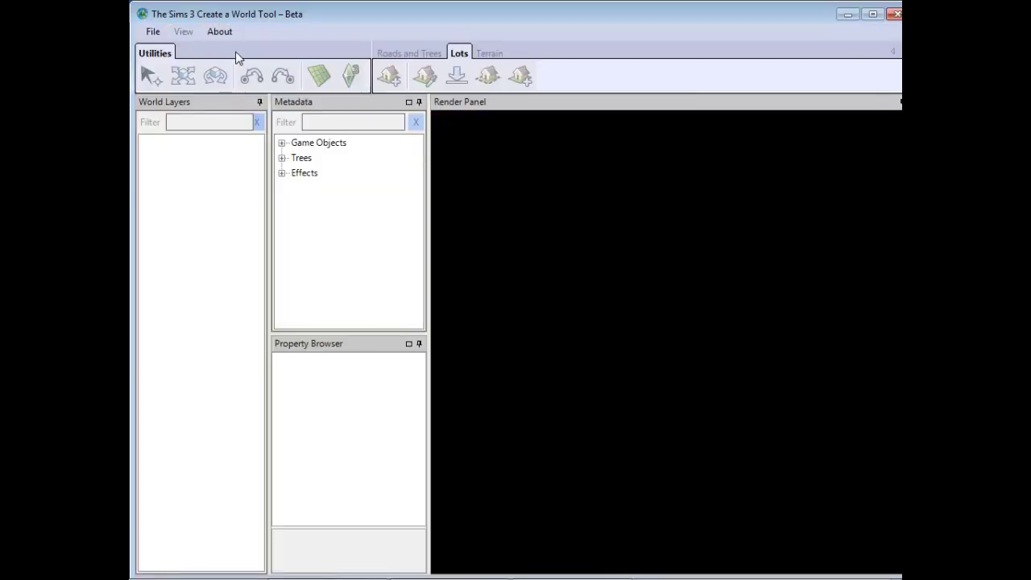
left_click(160, 36)
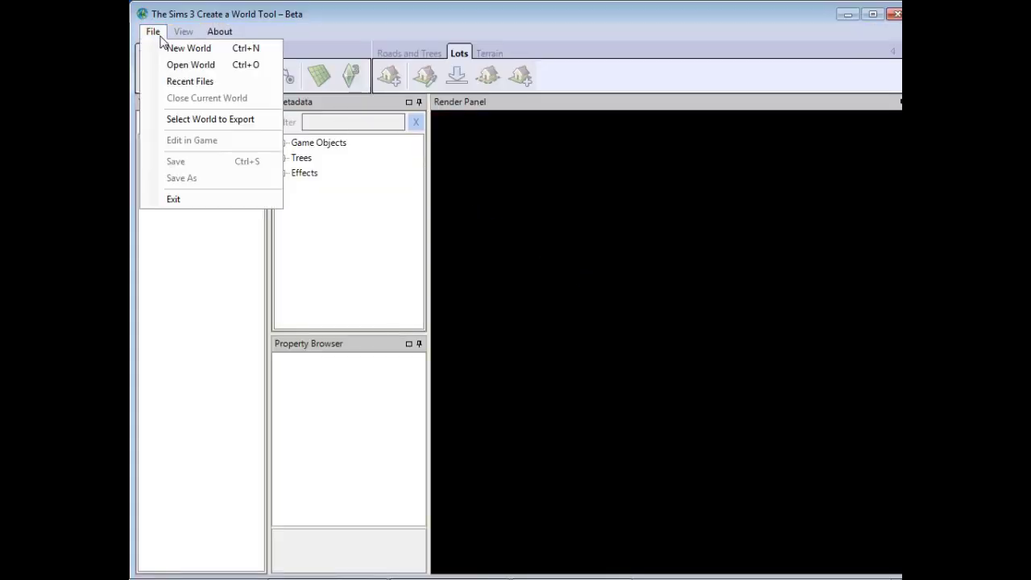
left_click(191, 65)
left_click(447, 133)
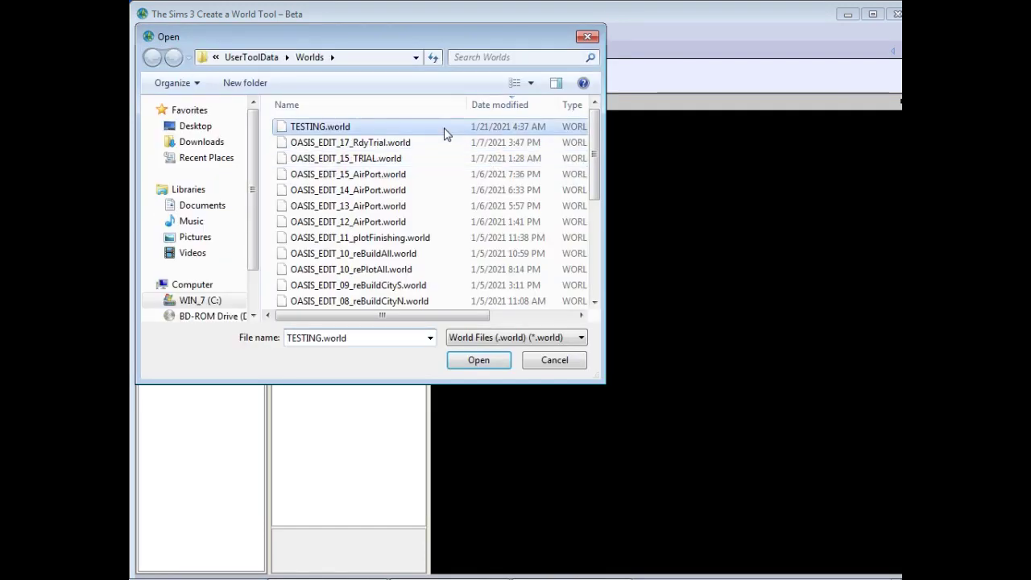
double_click(445, 133)
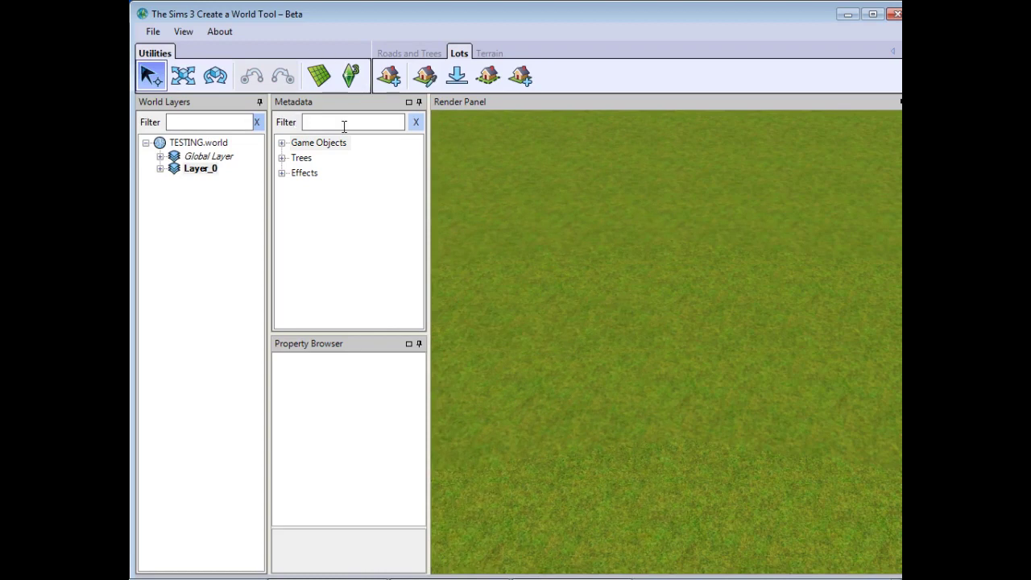
Filter the metadata list for 'turbine' and place a first cluster of Wind Turbines on the grass.
left_click(344, 122)
type("turbine")
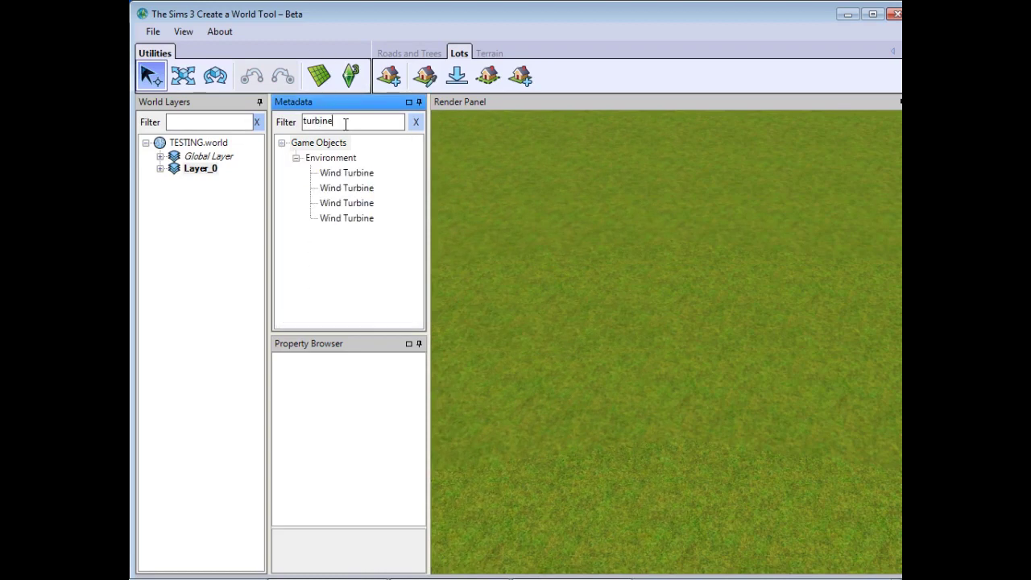
mouse_move(360, 182)
left_mouse_down()
mouse_move(644, 352)
mouse_move(606, 339)
left_mouse_up()
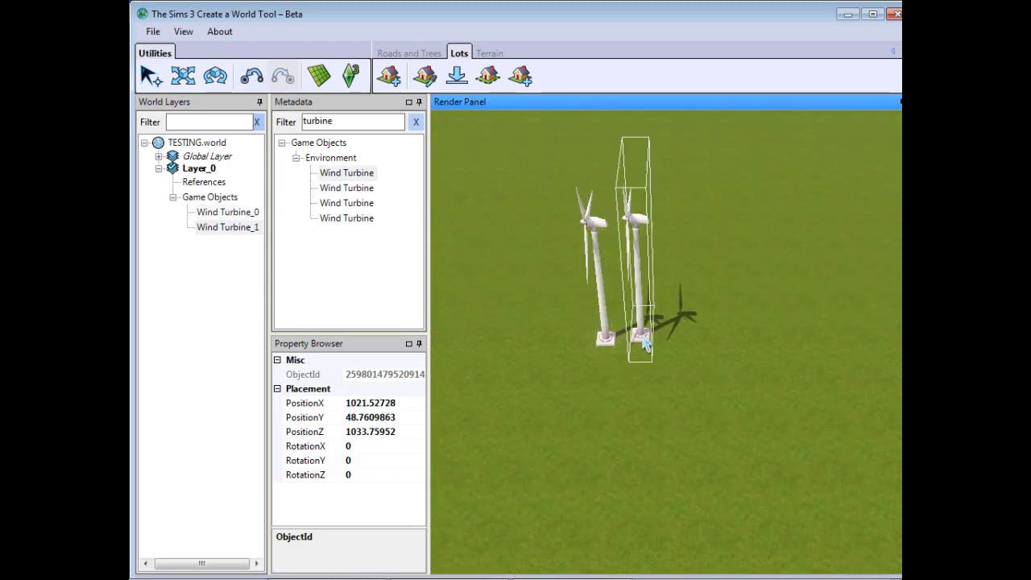
left_click(679, 341)
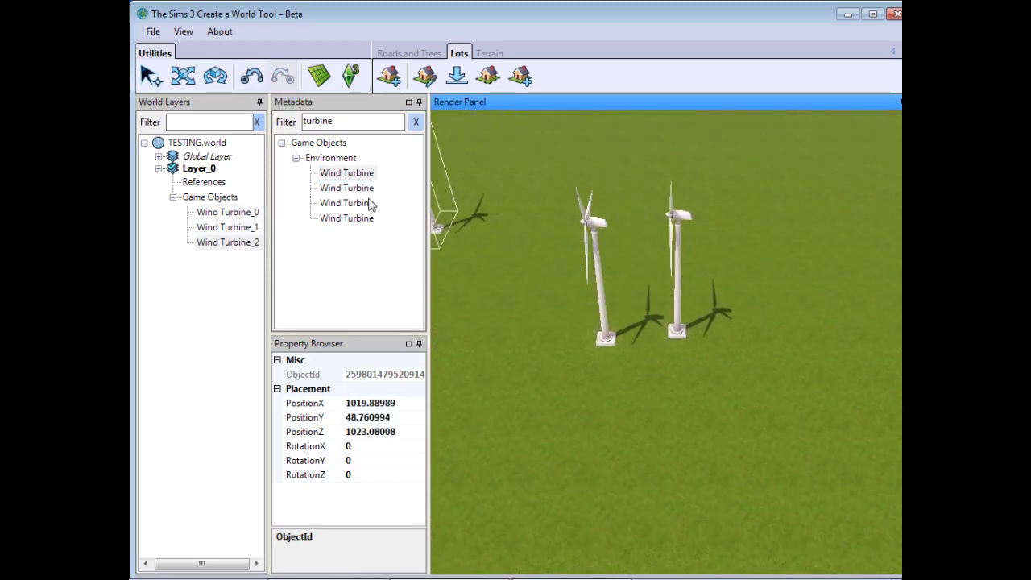
left_click_drag(346, 188, 799, 362)
left_click(753, 340)
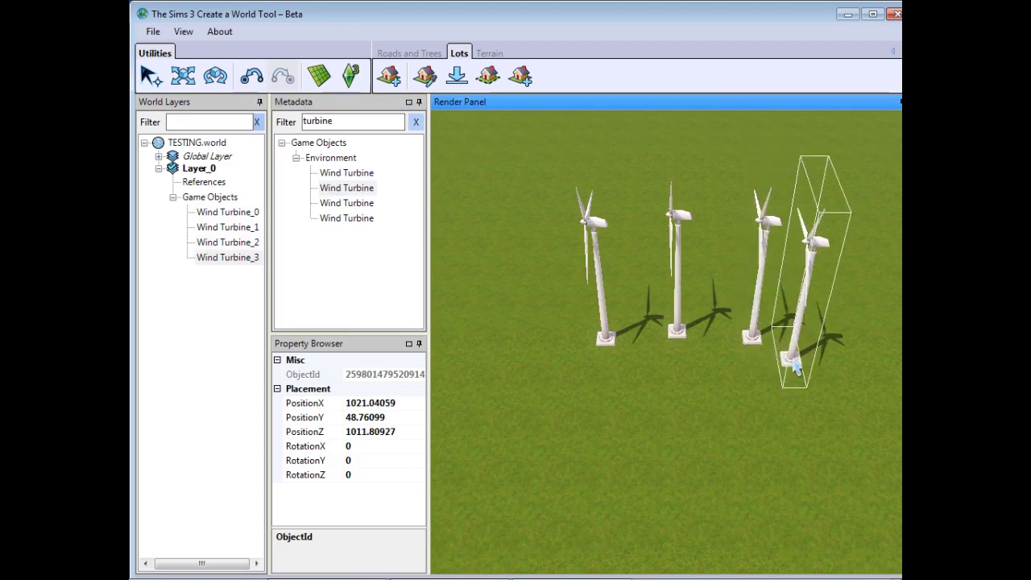
left_click(536, 351)
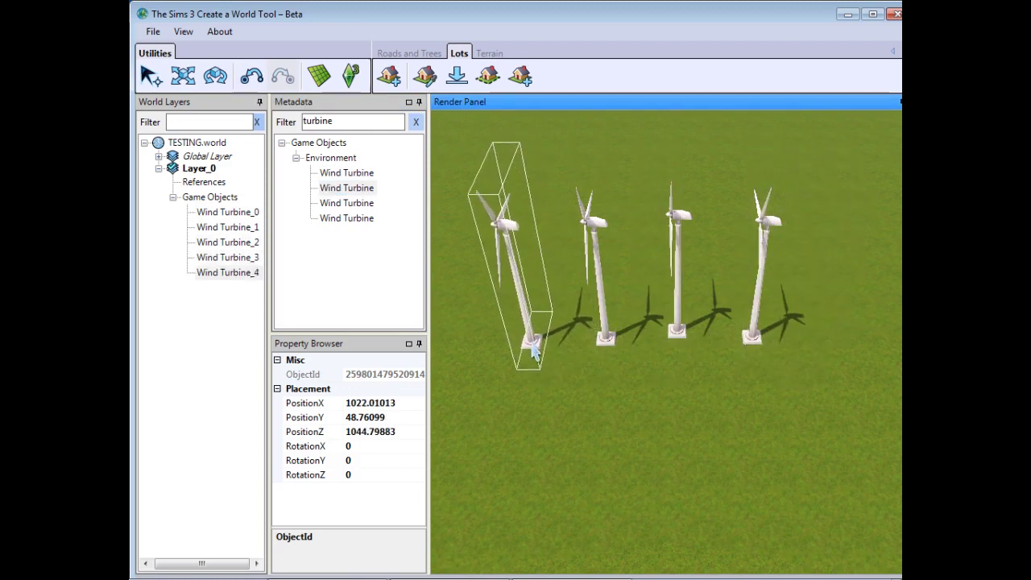
left_click(572, 407)
left_click(658, 418)
left_click(728, 411)
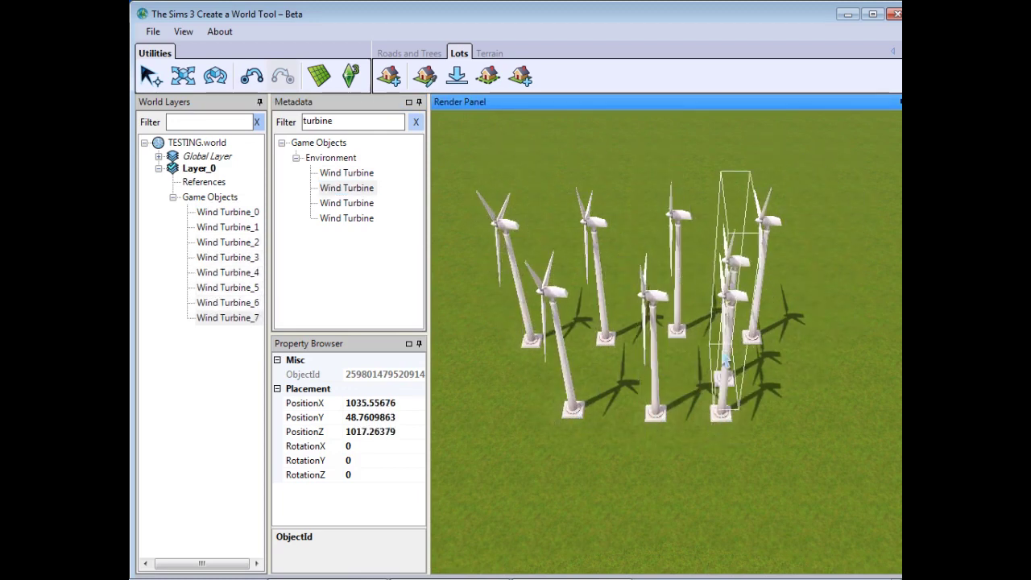
scroll(719, 226, "down", 3)
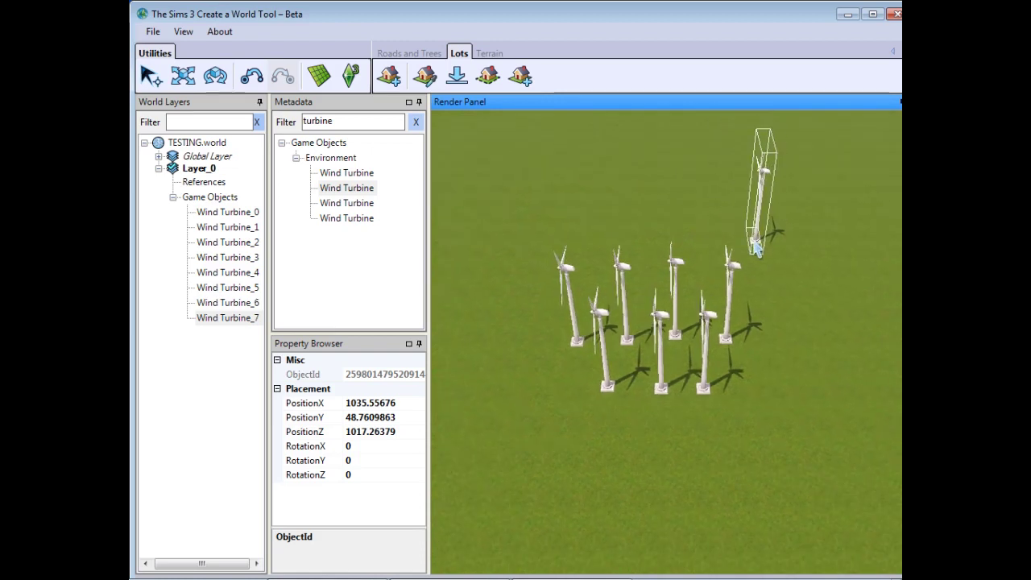
key("Escape")
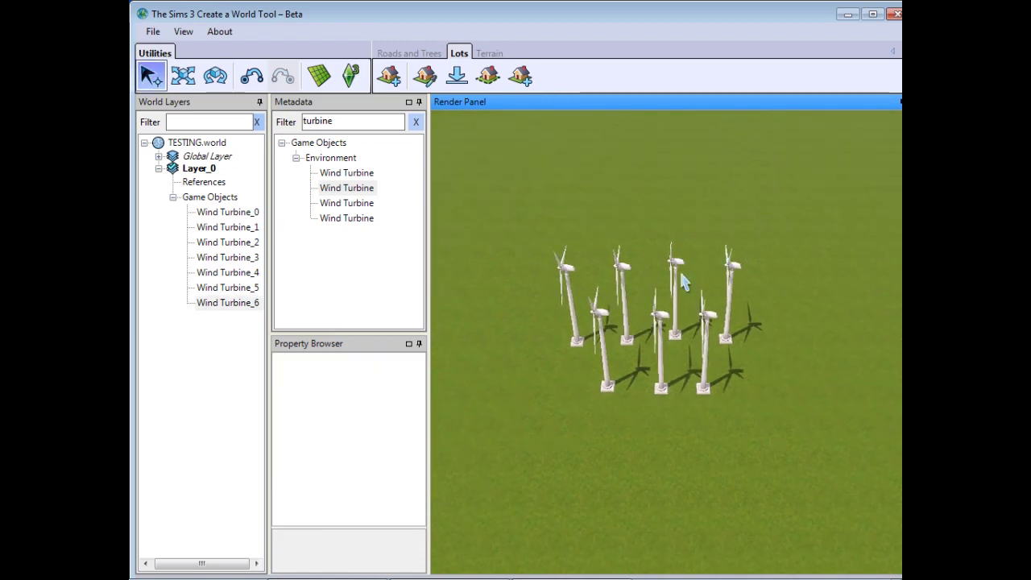
Add turbines from the fourth and third models and three twisted vertical ones around the cluster.
scroll(678, 275, "up", 1)
key("Right")
key("Right")
key("Right")
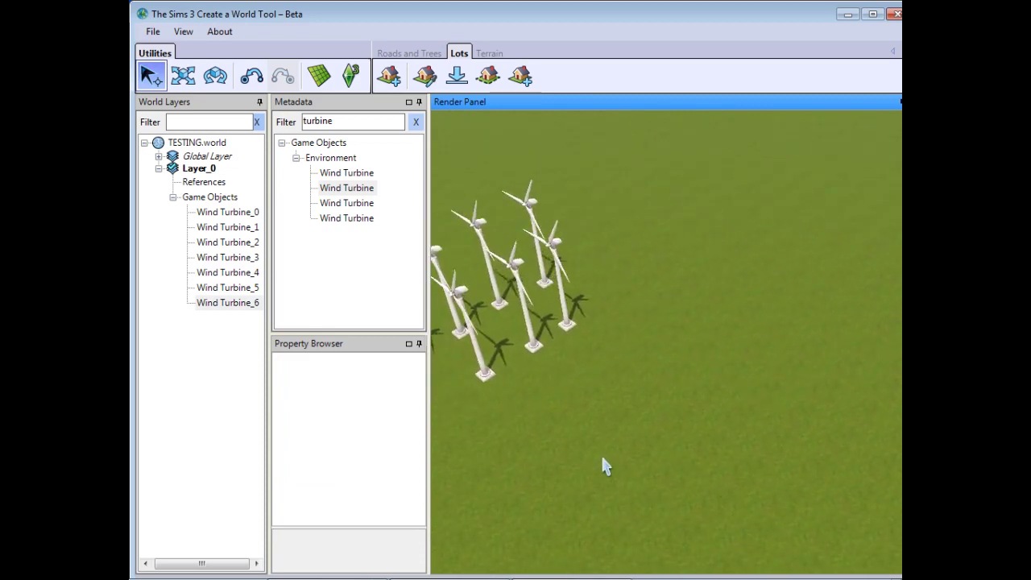
key("Left")
key("Left")
key("Left")
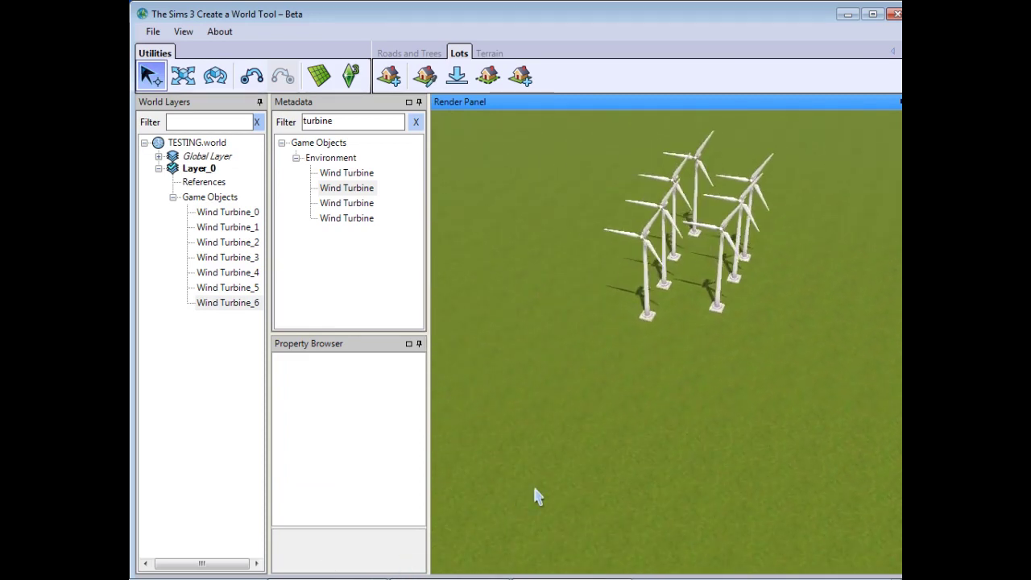
left_click(340, 219)
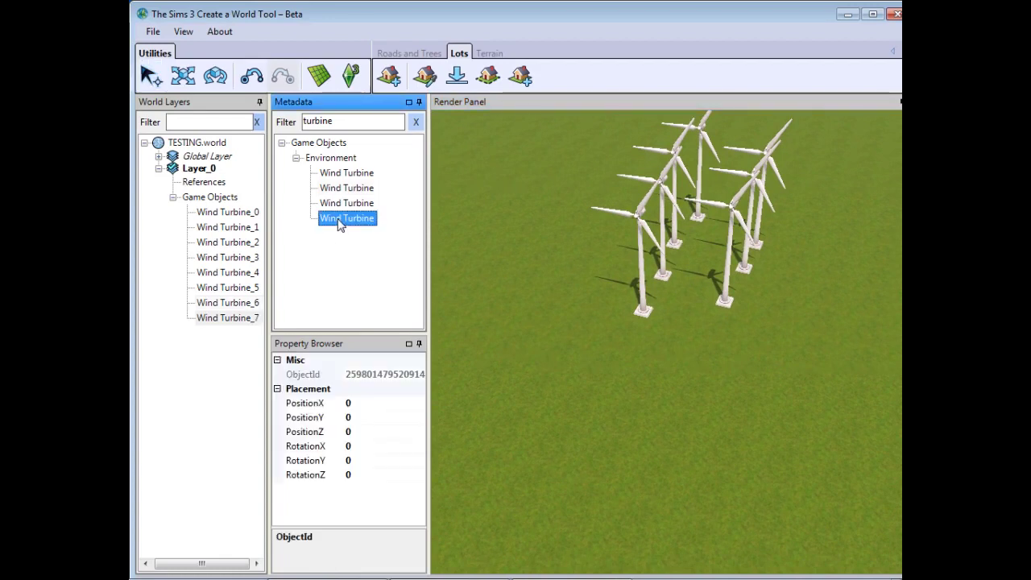
left_click(556, 294)
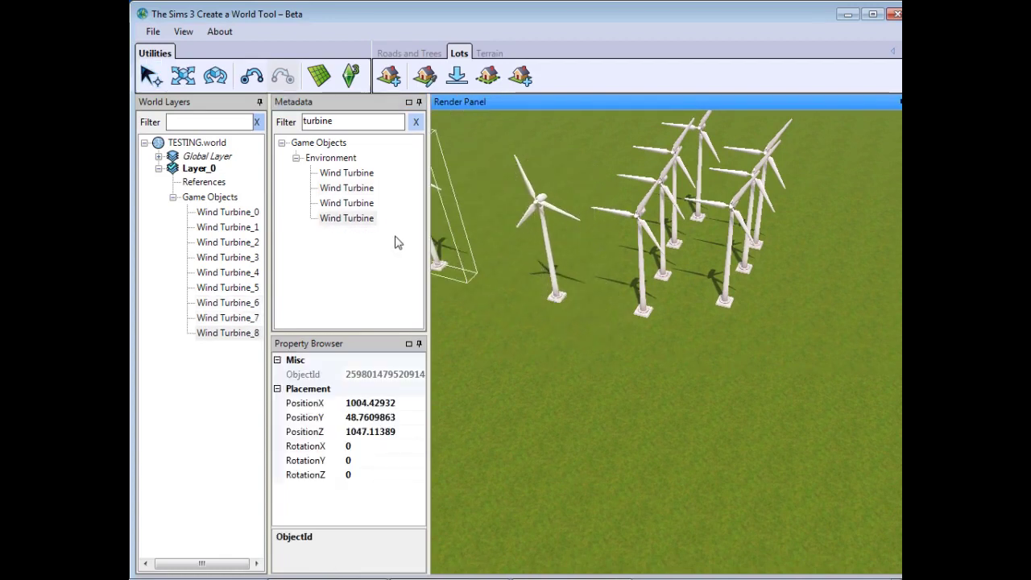
left_click(355, 206)
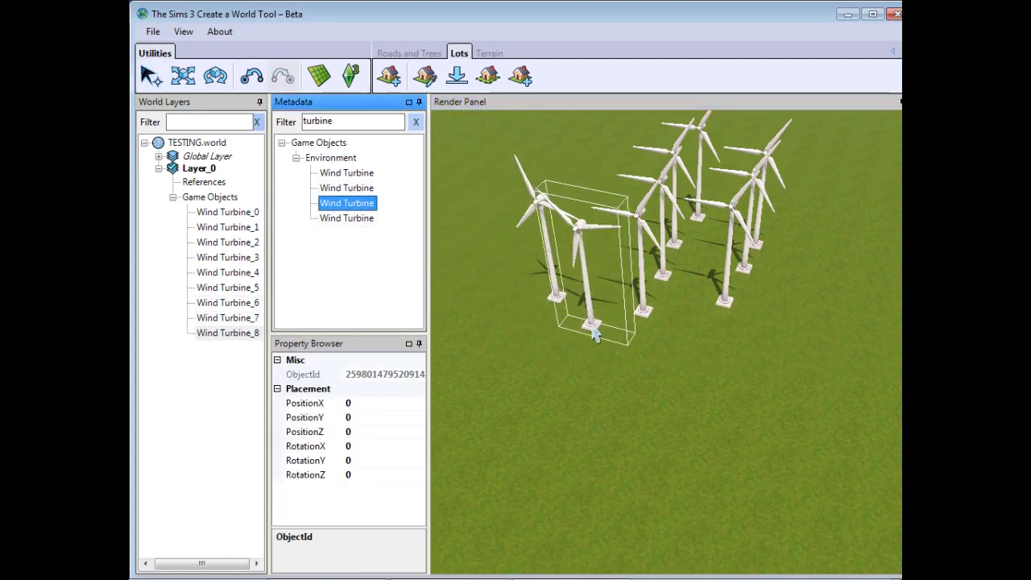
left_click(632, 390)
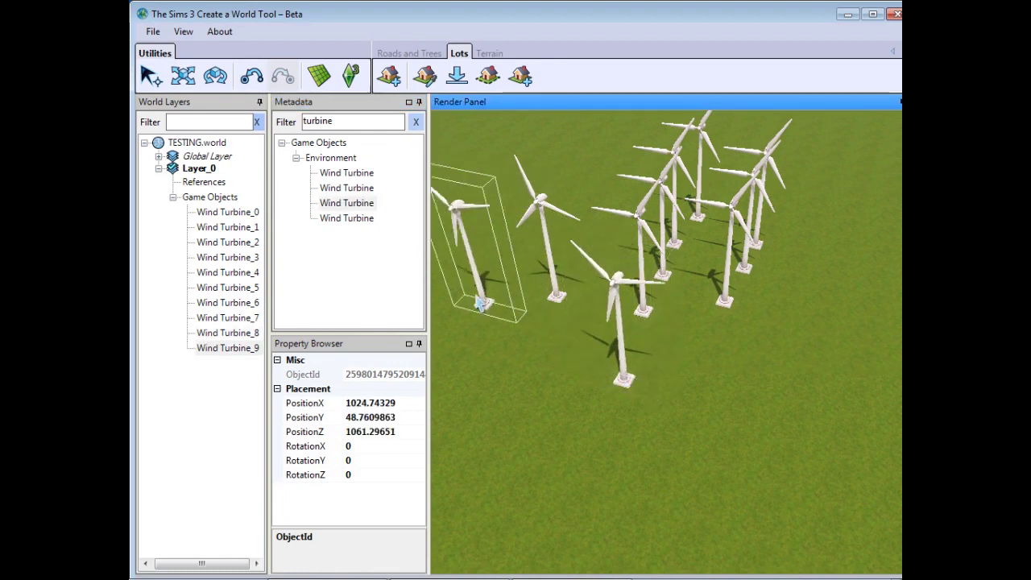
left_click(362, 190)
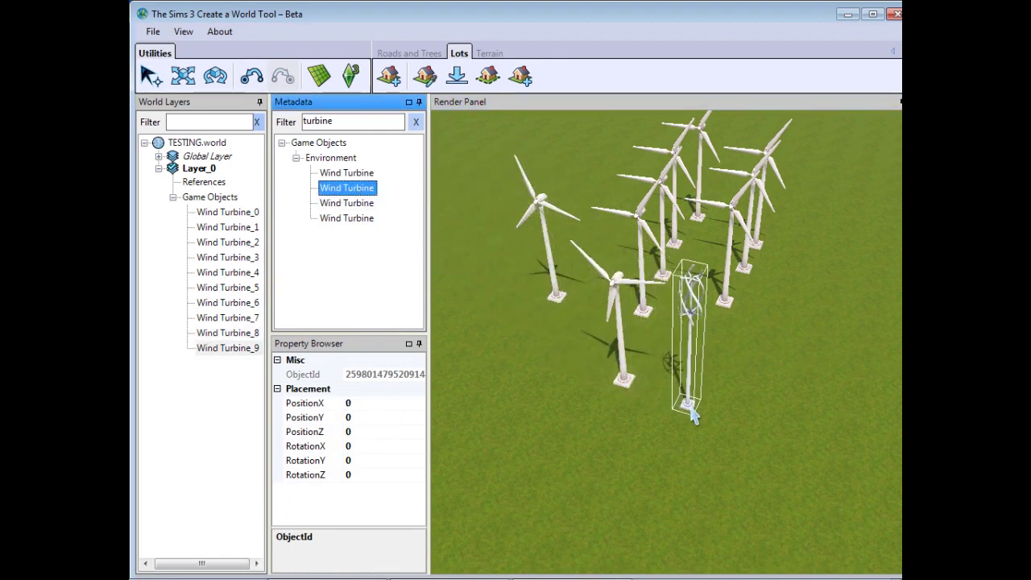
left_click(699, 410)
left_click(576, 394)
left_click(504, 362)
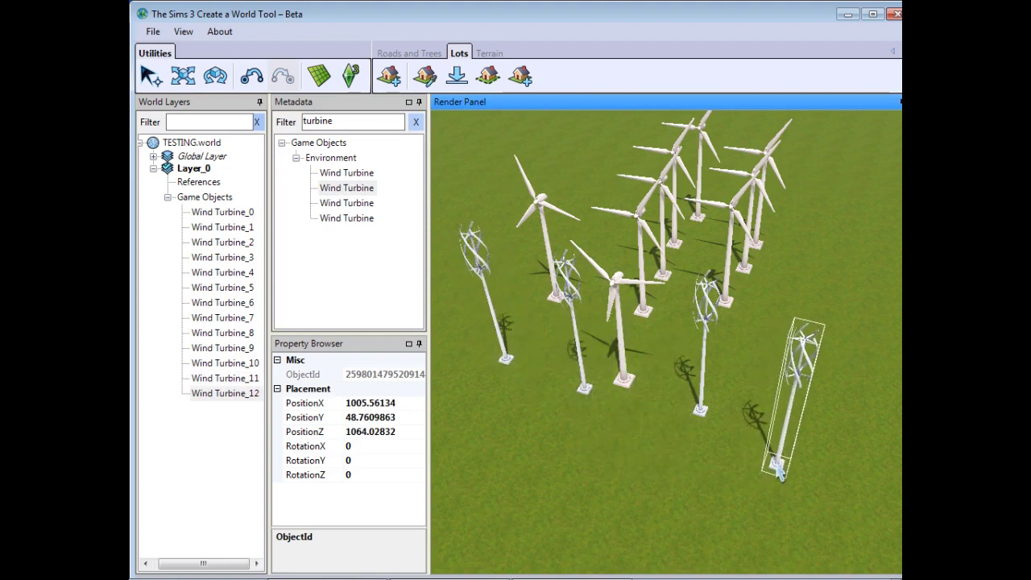
key("Escape")
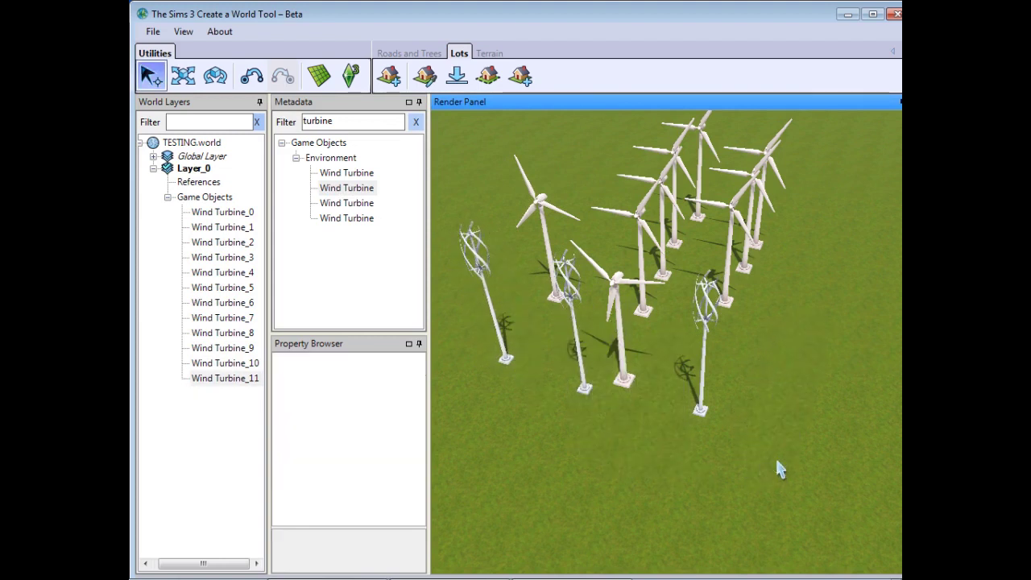